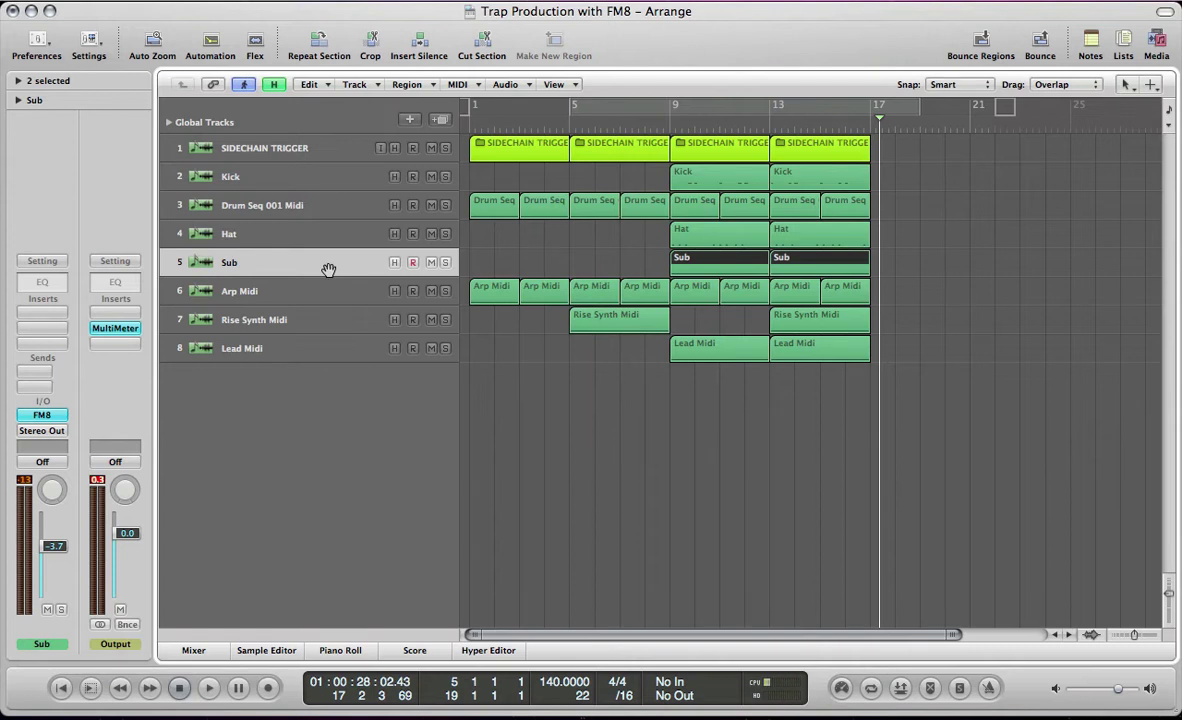
Audition the soloed Kick, Drum Seq and Hat regions from bar 9, followed by the first Sub region alone
drag(893, 232, 697, 187)
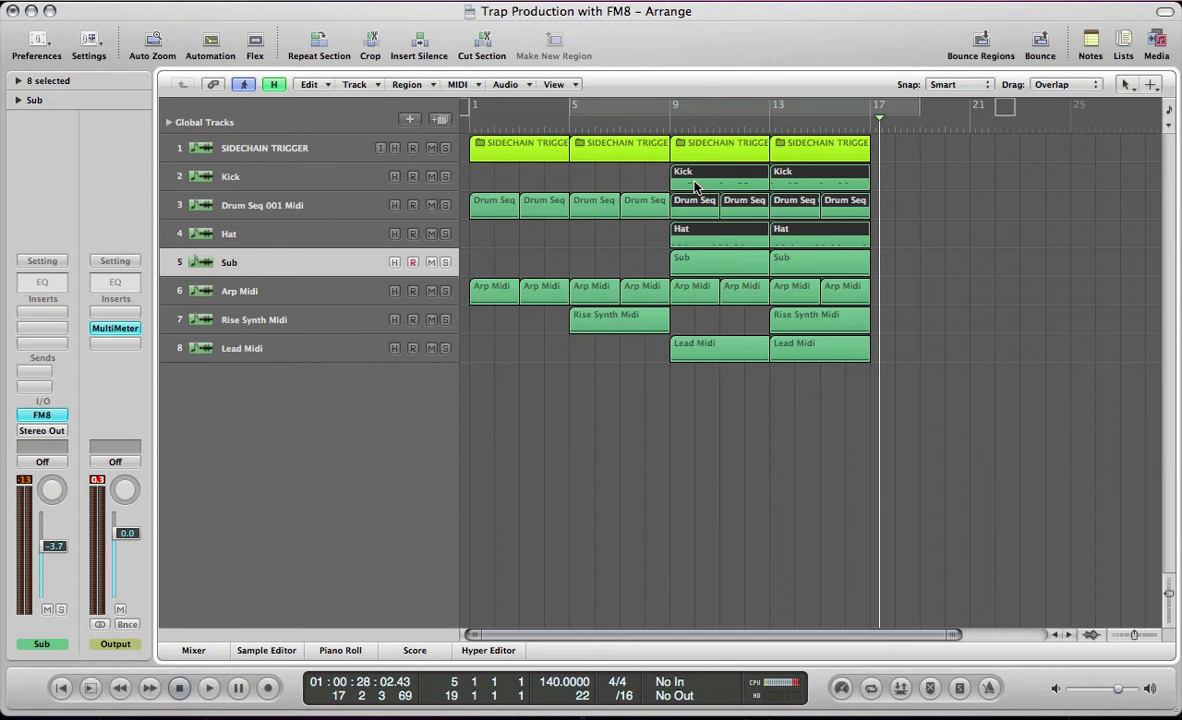
key(shift+Return)
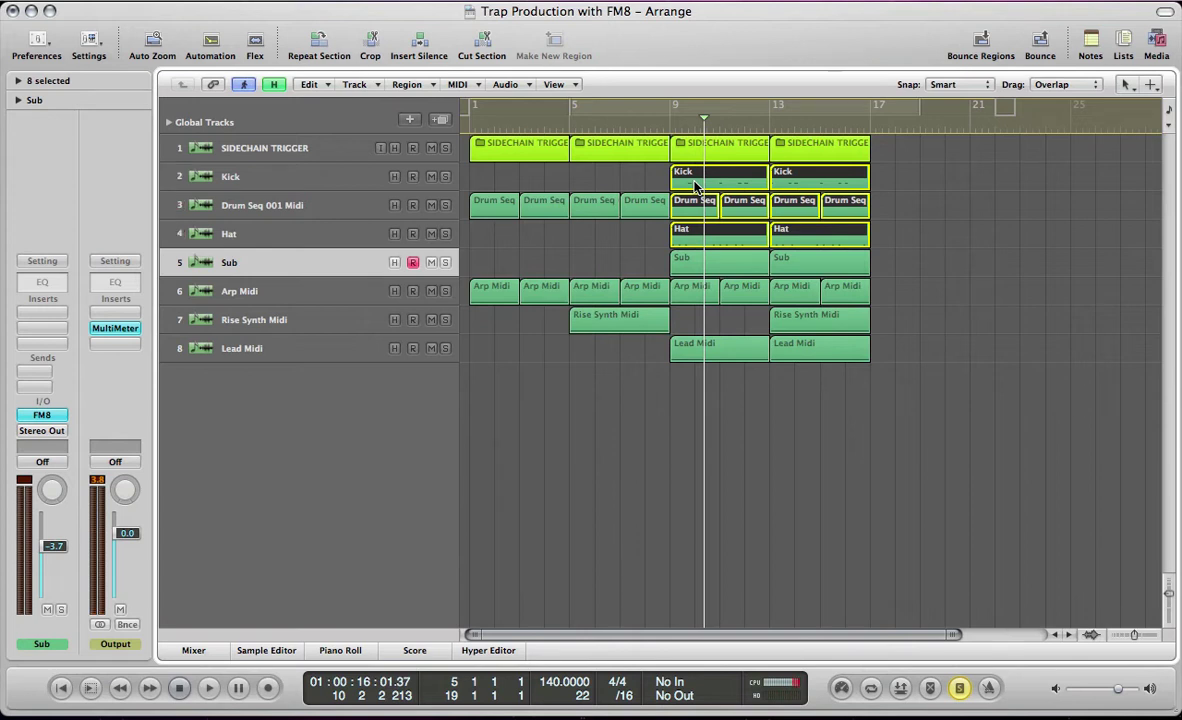
click(706, 263)
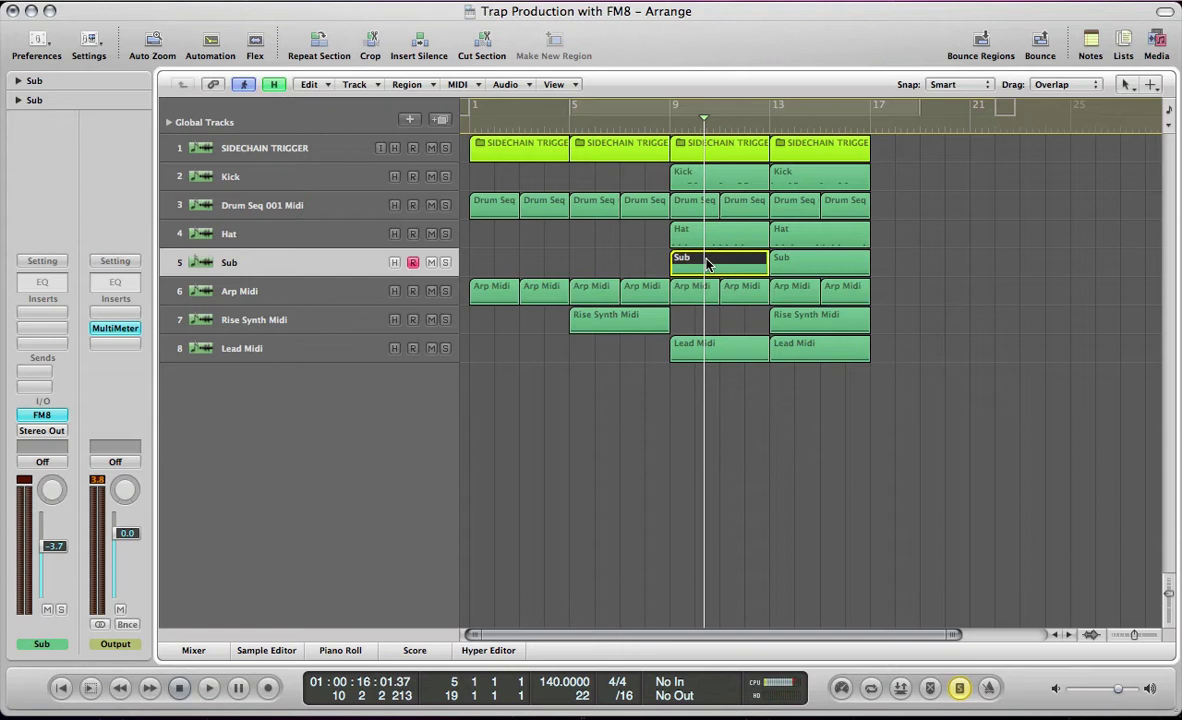
key(space)
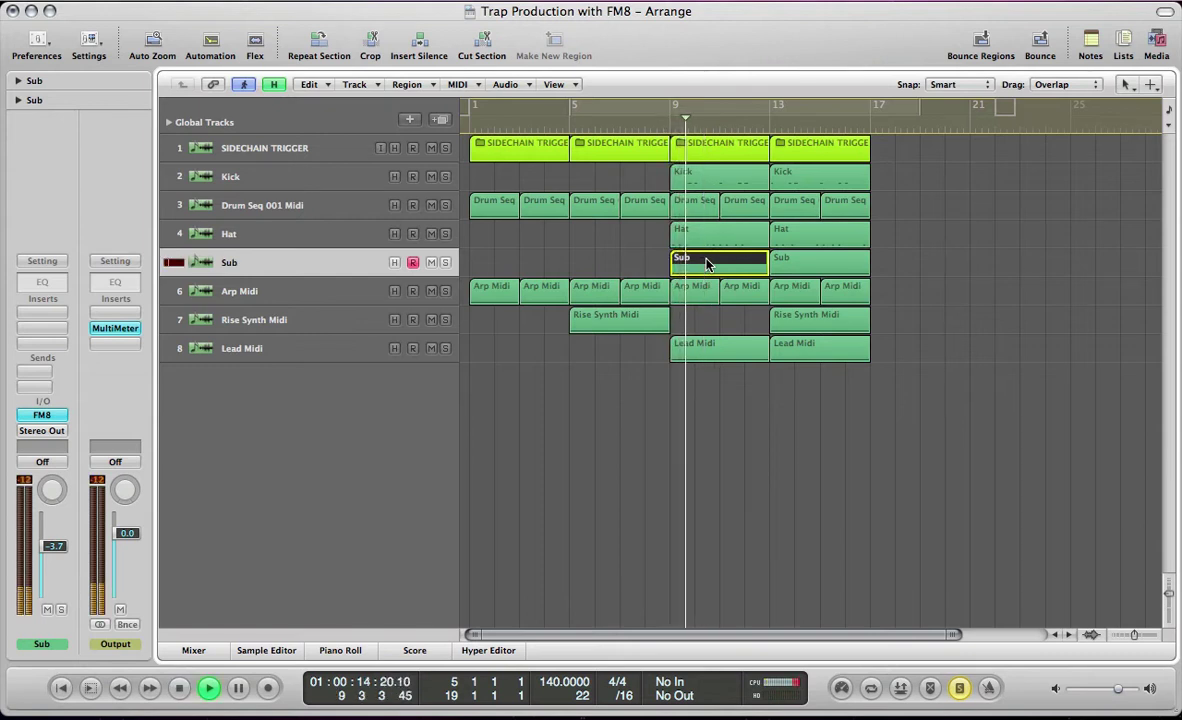
key(space)
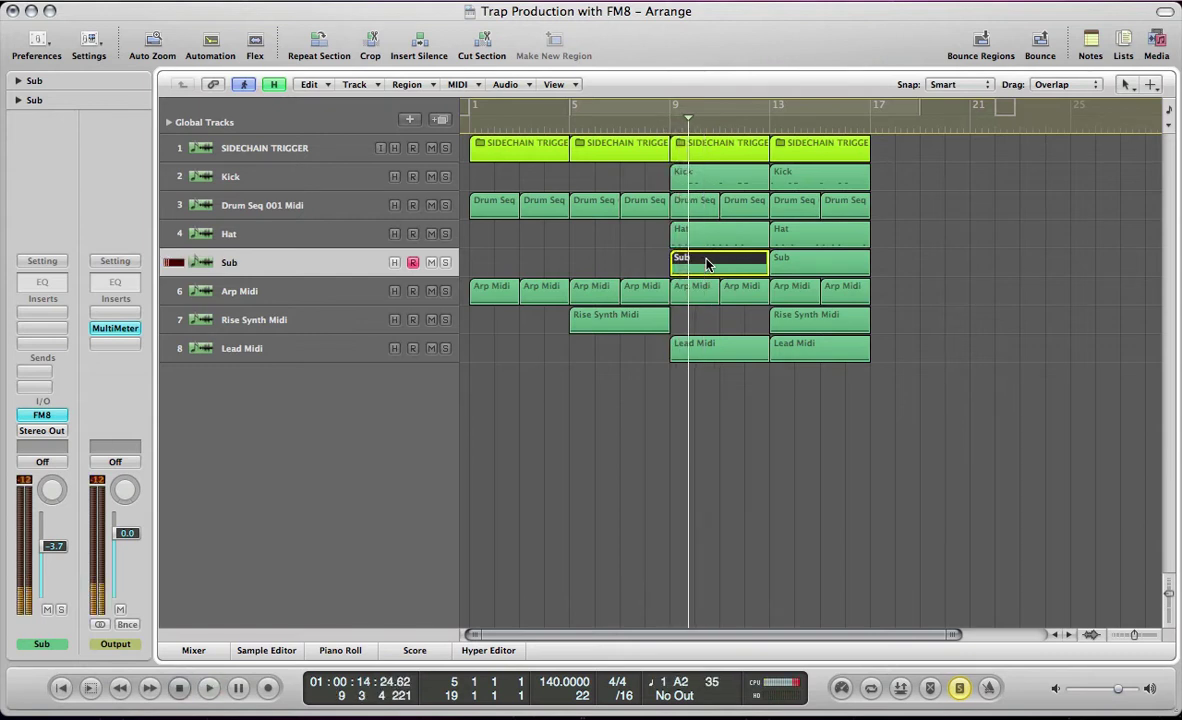
Look over the Arp Midi, Rise Synth Midi and Lead Midi tracks and check the instruments on all mixer channels
click(698, 290)
click(257, 292)
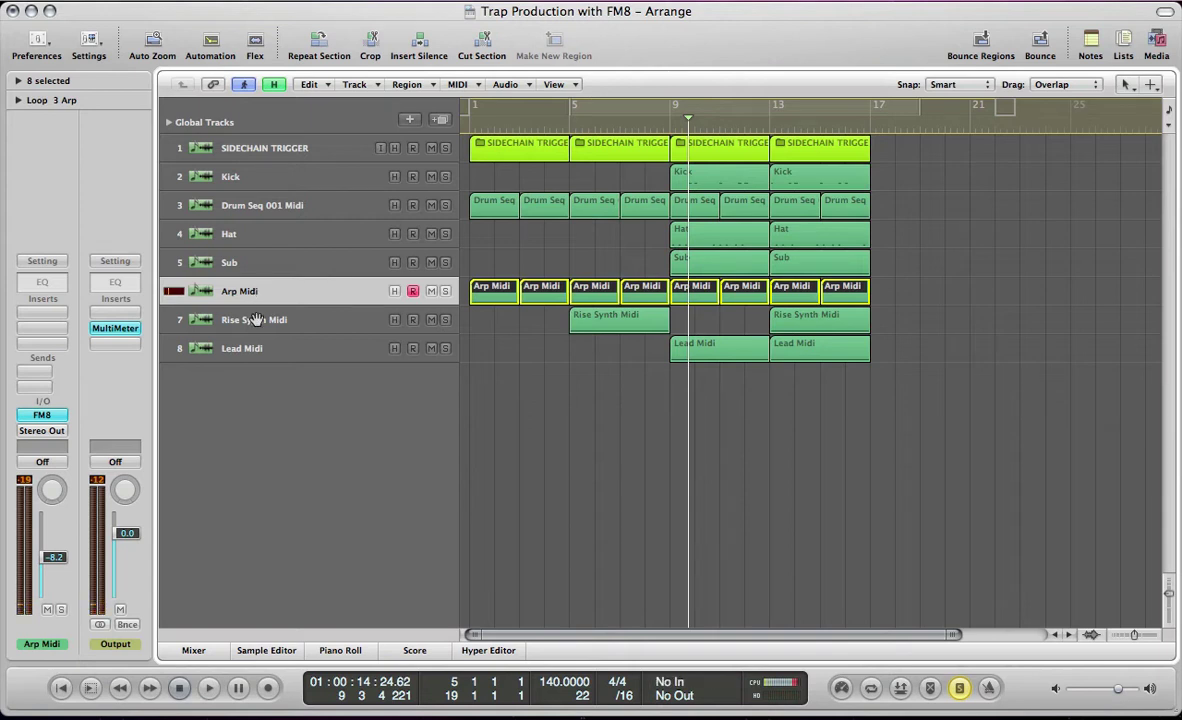
click(264, 319)
click(268, 347)
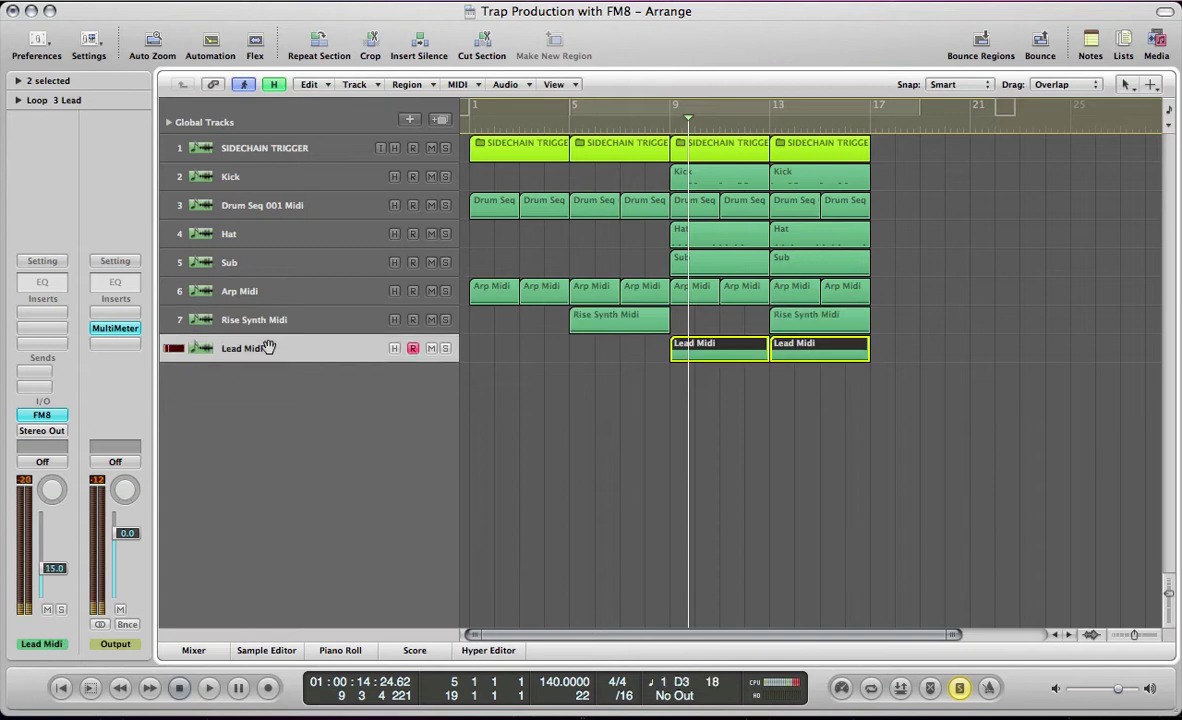
click(277, 320)
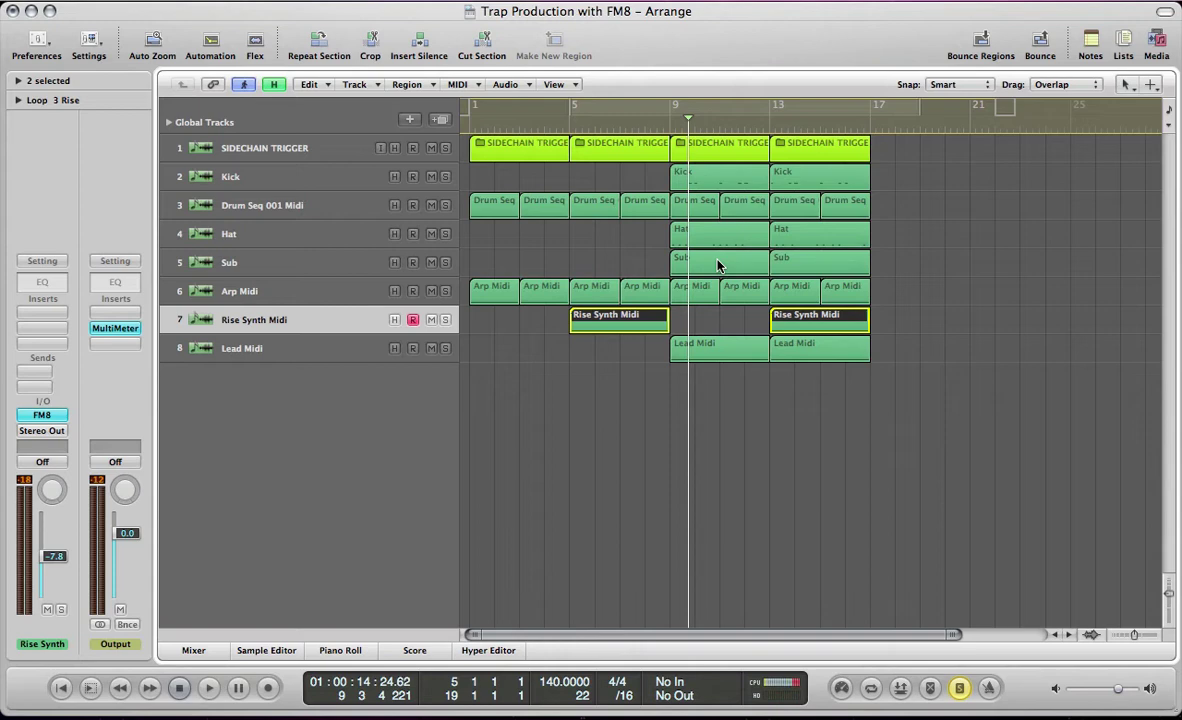
key(x)
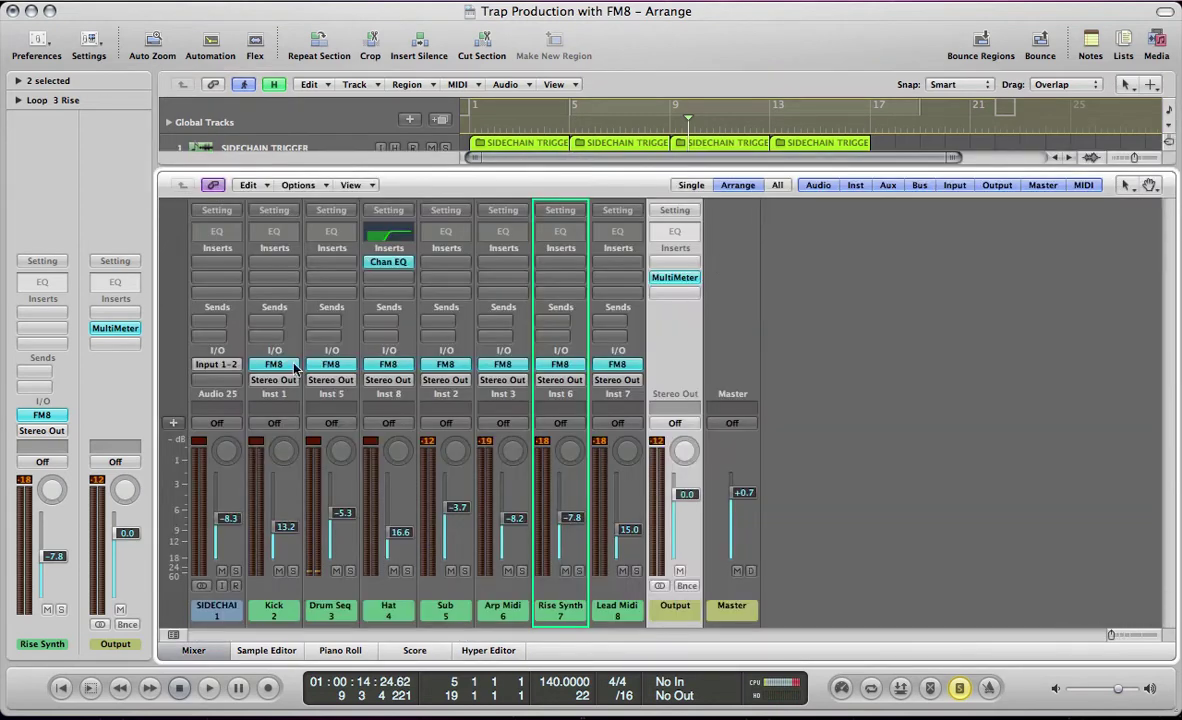
key(x)
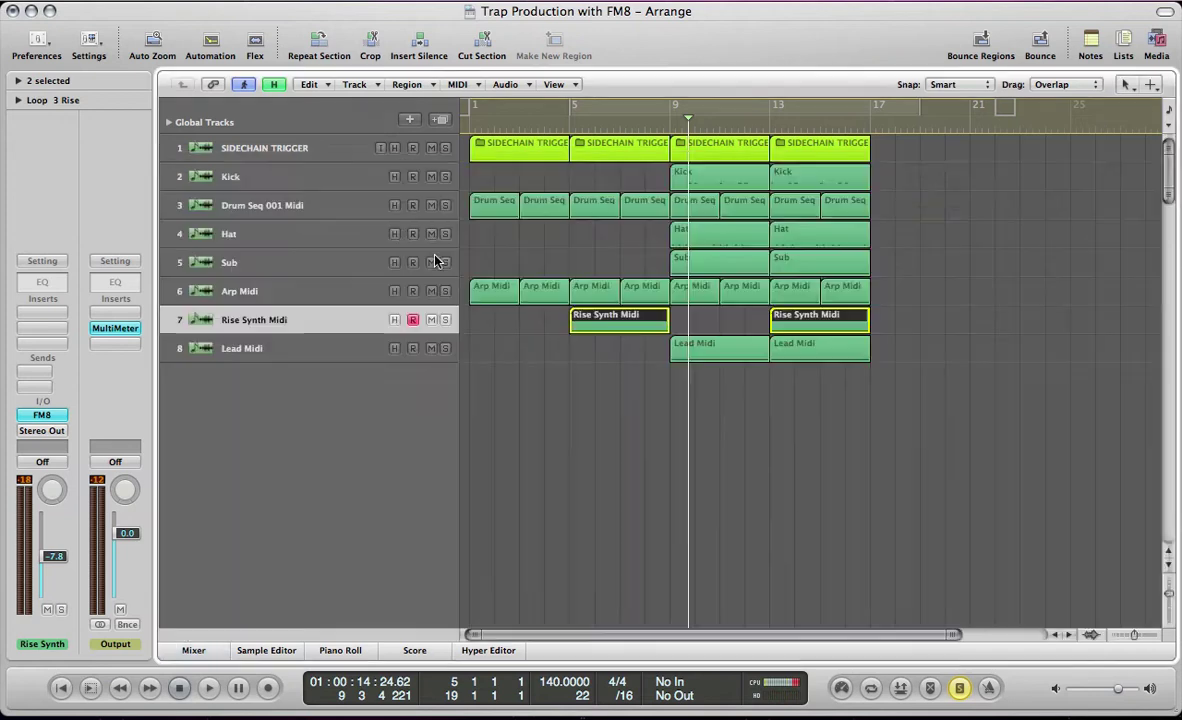
click(552, 256)
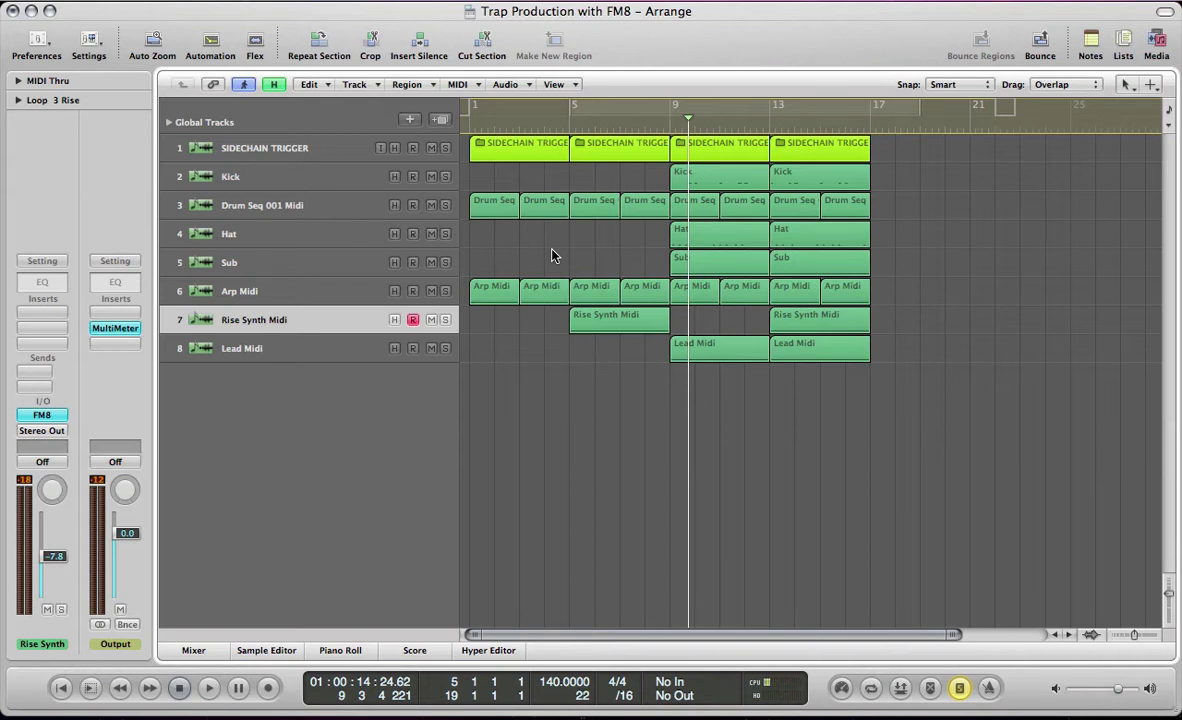
Open the FM8 instrument on the Sub track and initialize a new sound
click(328, 261)
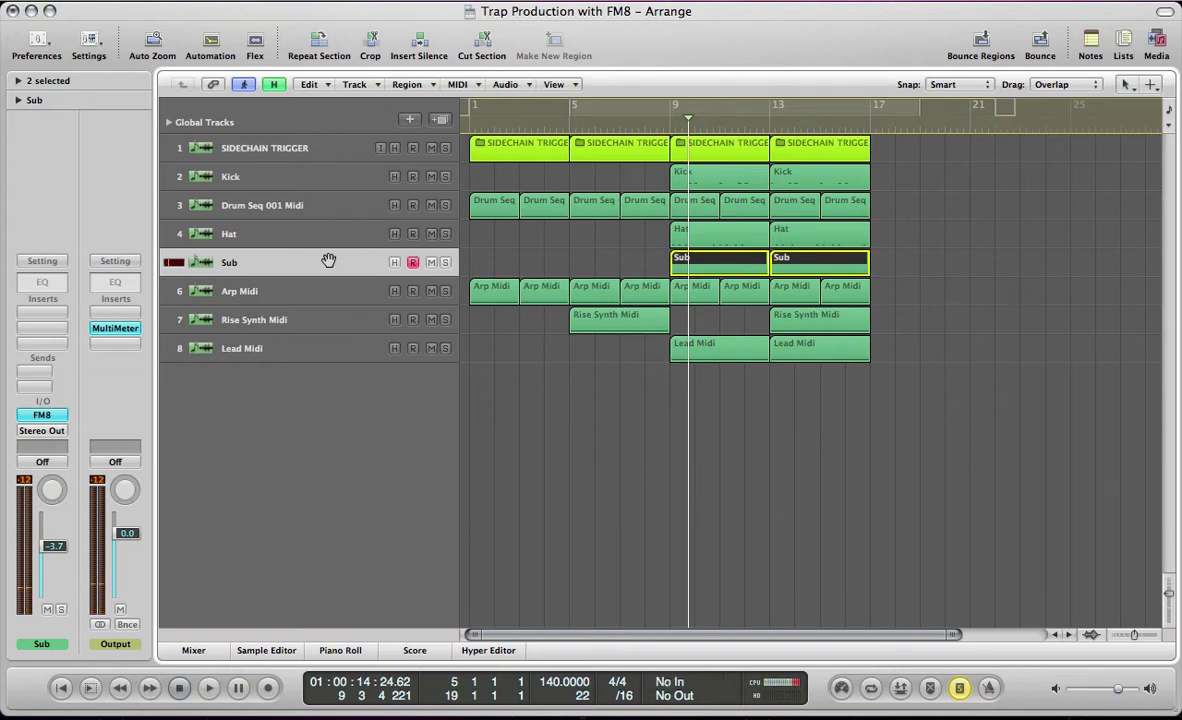
click(41, 415)
click(205, 146)
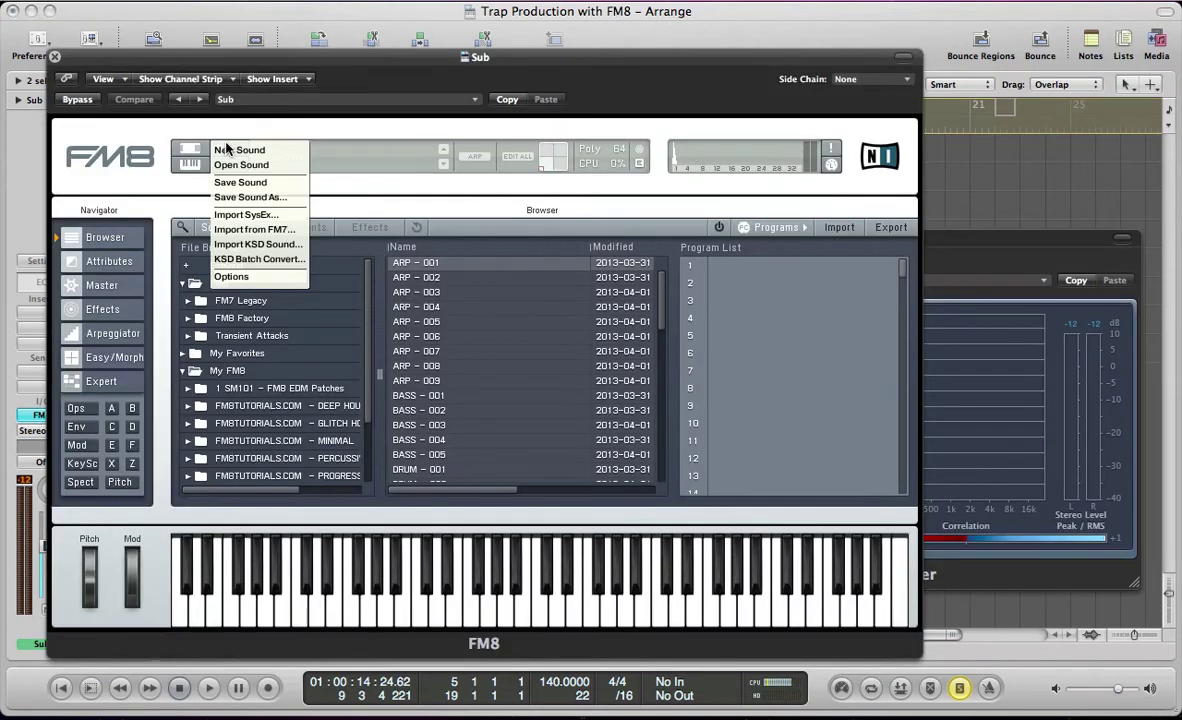
click(237, 150)
In FM8's master settings, enable Mono, set unison voices to 2, unison detune to 0 and digital quality to 41
click(106, 287)
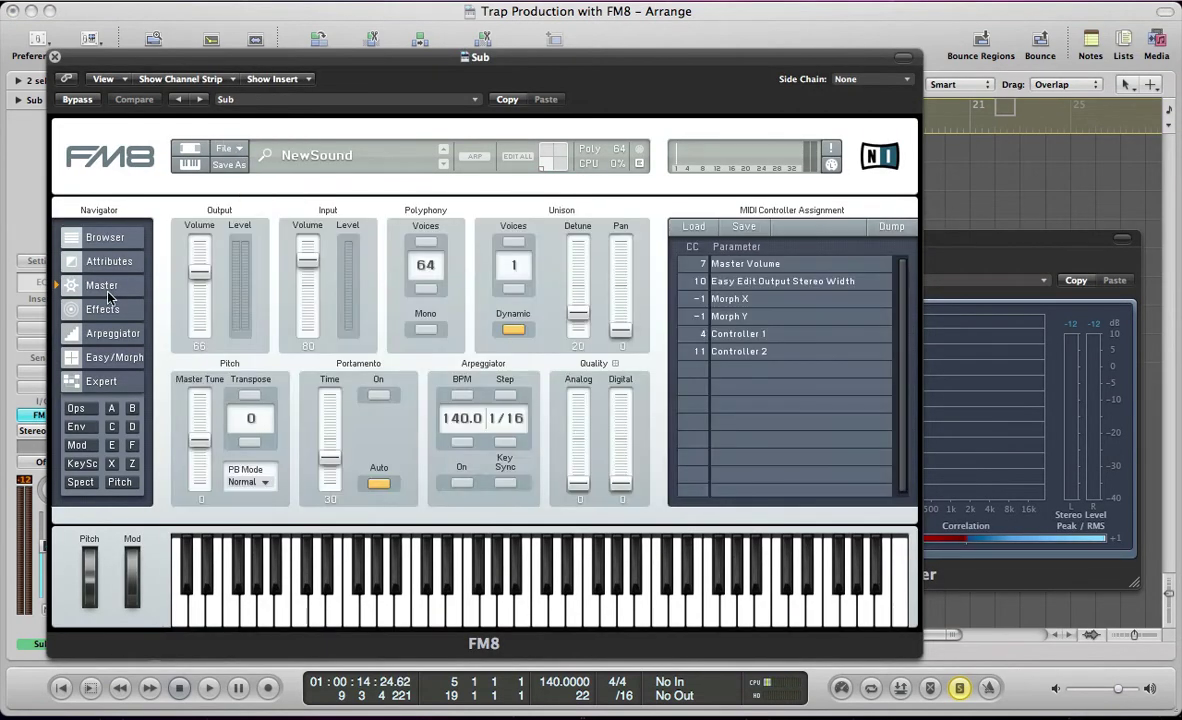
click(426, 330)
click(513, 242)
drag(578, 313, 578, 333)
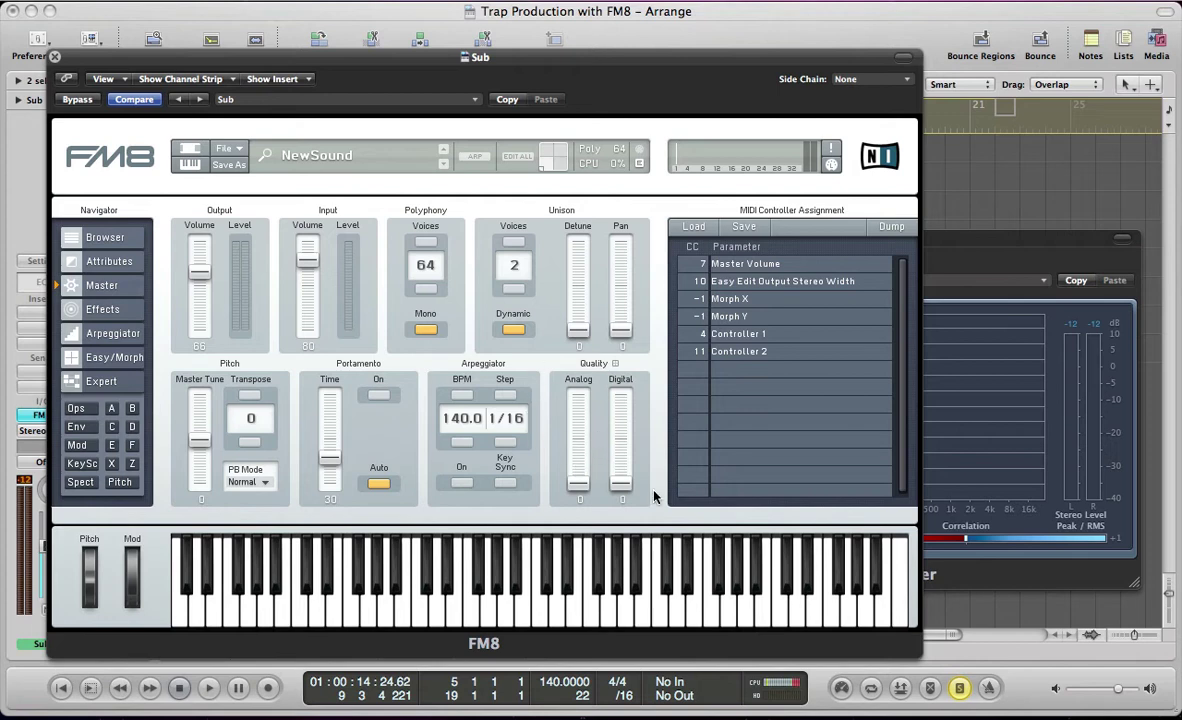
drag(620, 483, 620, 439)
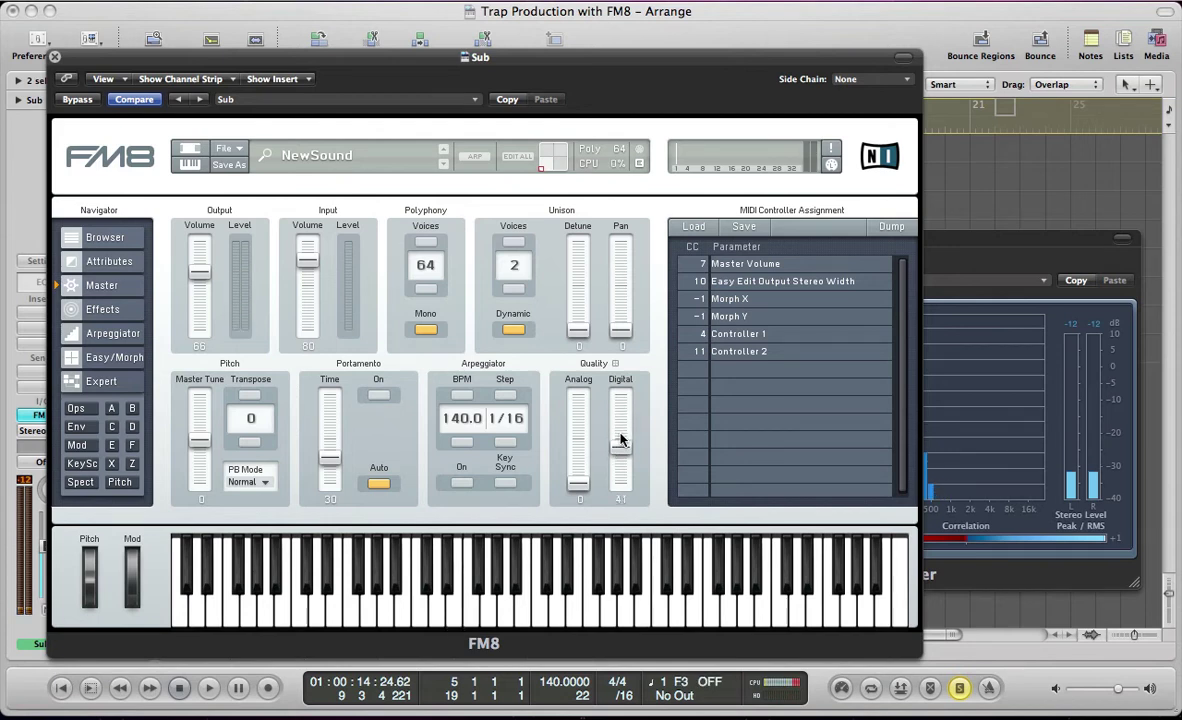
Enable key sync on operators E and F and set both ratios to 0.2500
click(74, 409)
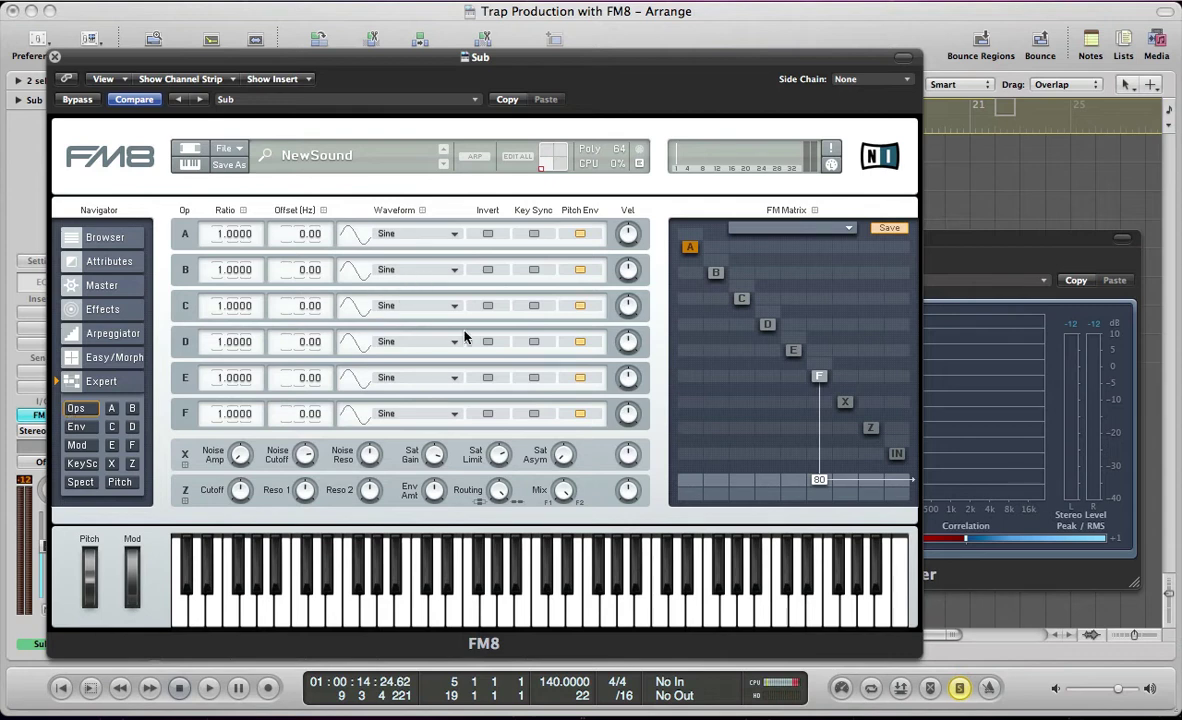
click(534, 378)
click(535, 414)
click(224, 414)
text(0.25)
key(Return)
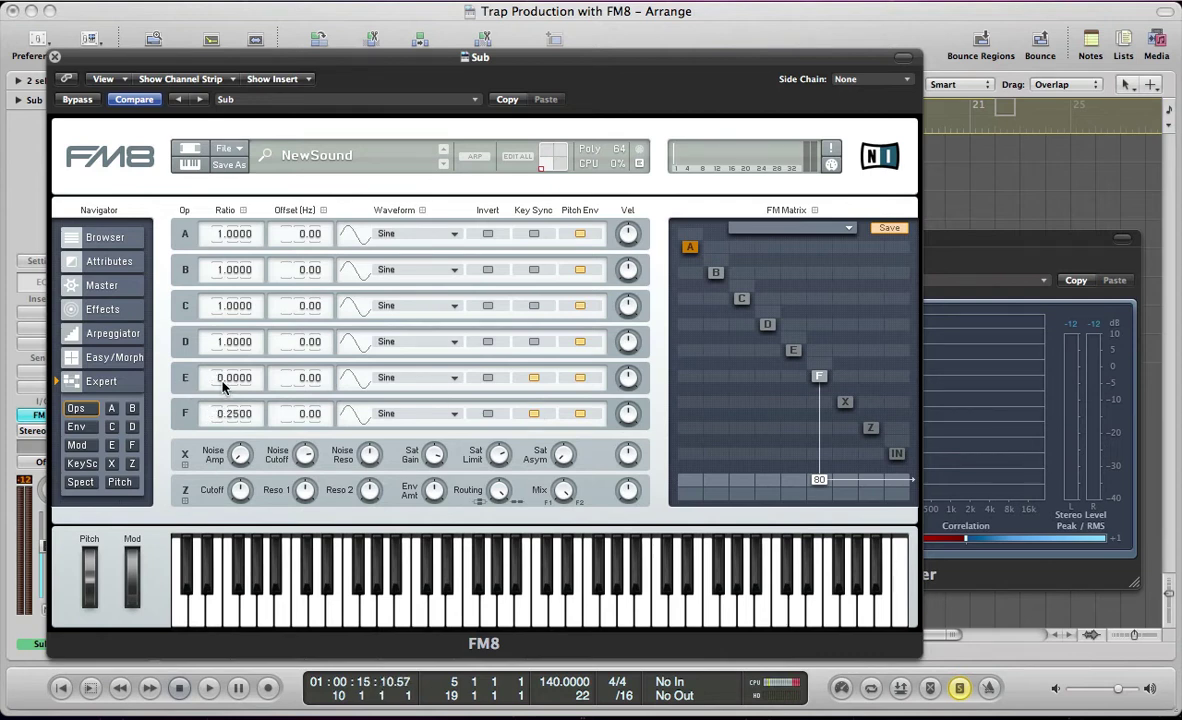
text(.25)
Route operators E and F to the output at 100, with feedback of 14 and 19, and modulate F from E by 21
drag(790, 397, 822, 460)
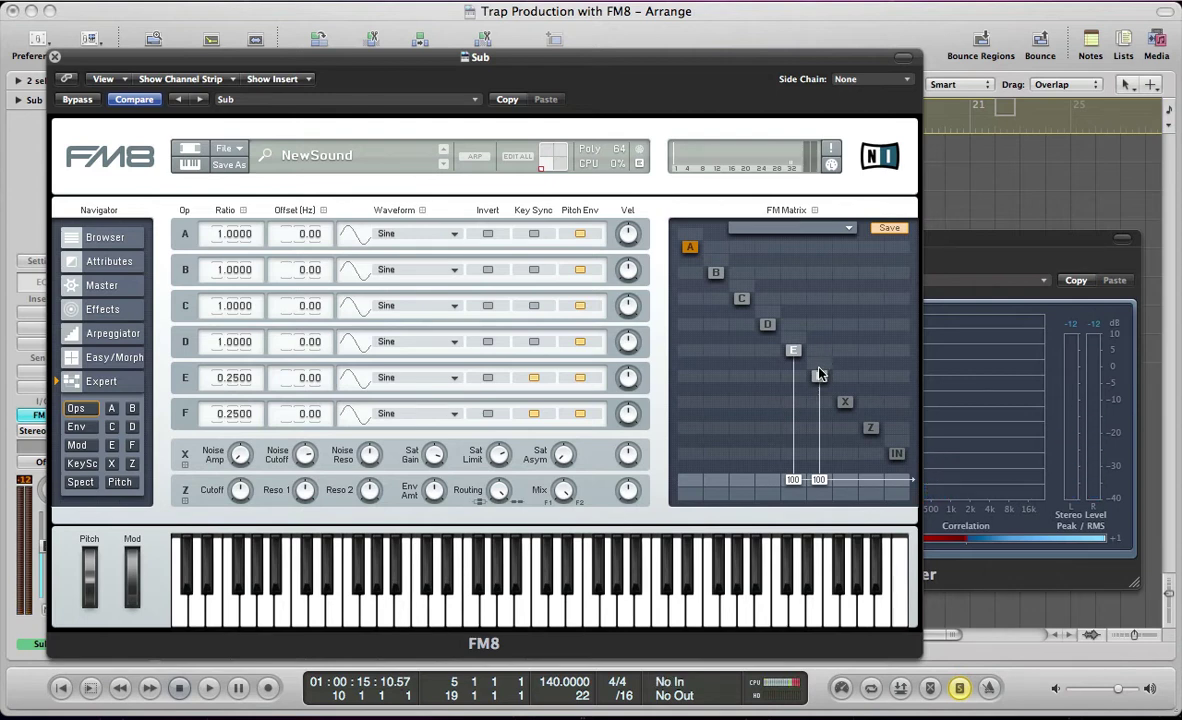
drag(820, 366, 835, 365)
drag(798, 335, 772, 348)
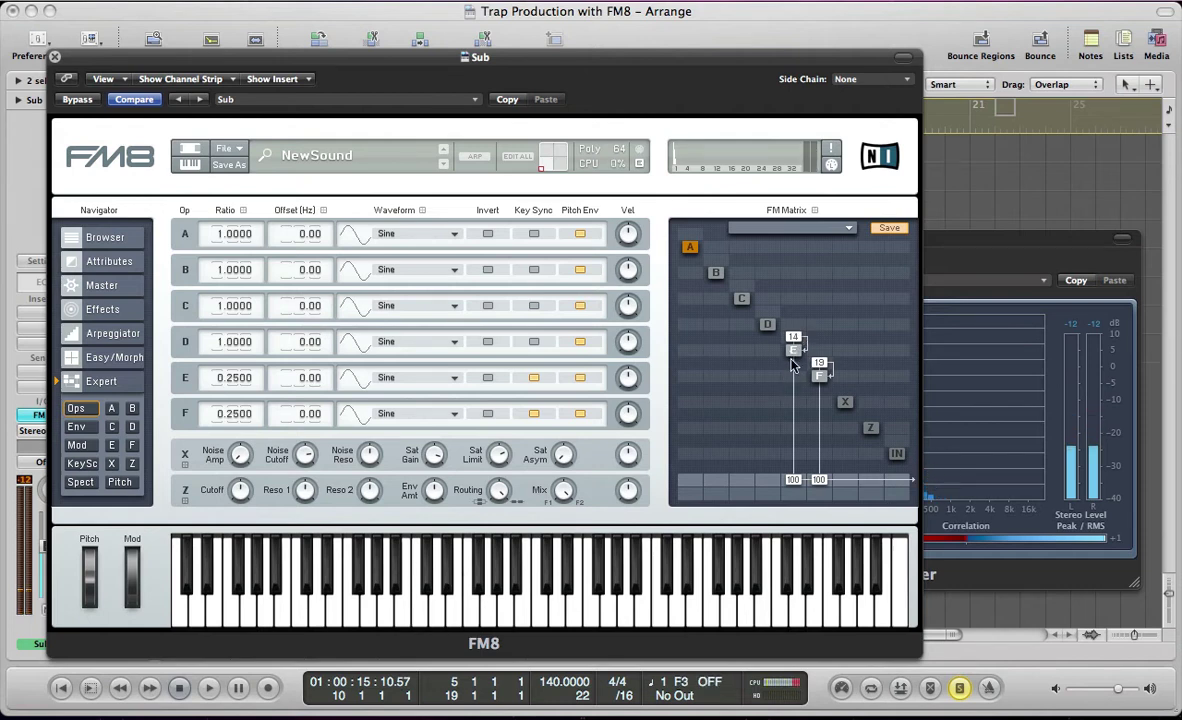
drag(797, 378, 808, 360)
Set the digital quality to 43 in FM8's master settings
click(104, 287)
mouse_move(618, 452)
mouse_down()
mouse_move(621, 483)
mouse_move(620, 446)
mouse_up()
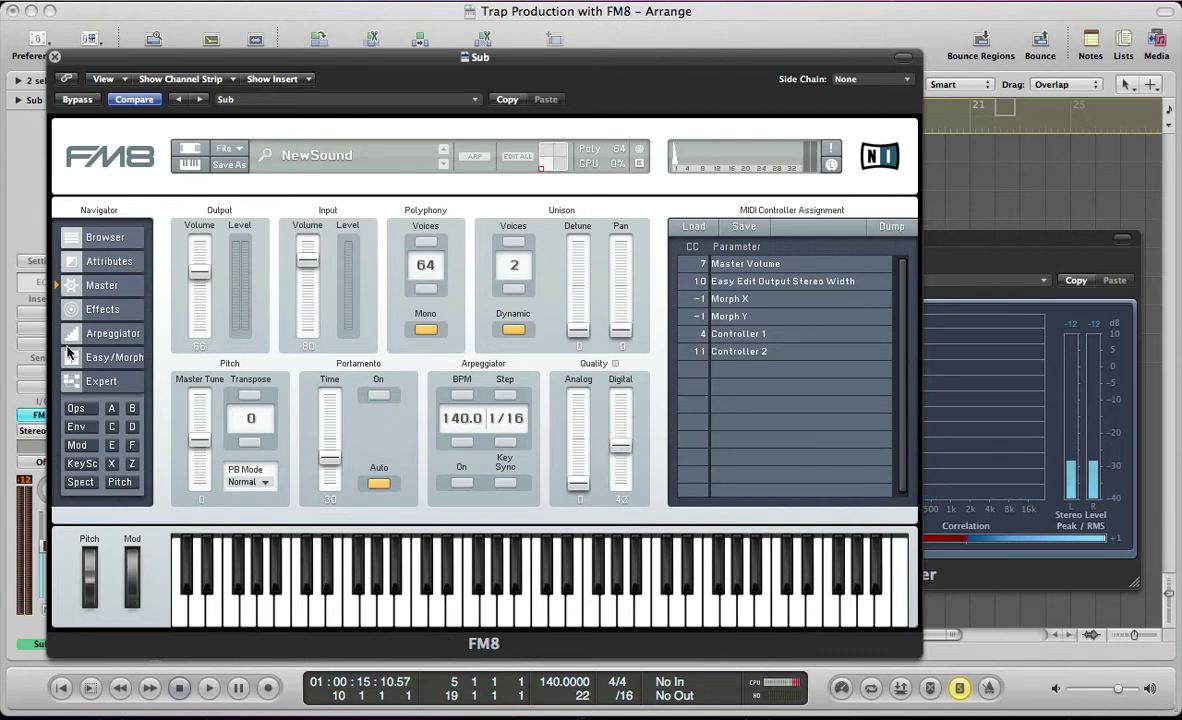
Set the ratios to 0.2516 for operator E and 0.2438 for F, and the feedback of both to 10
click(76, 409)
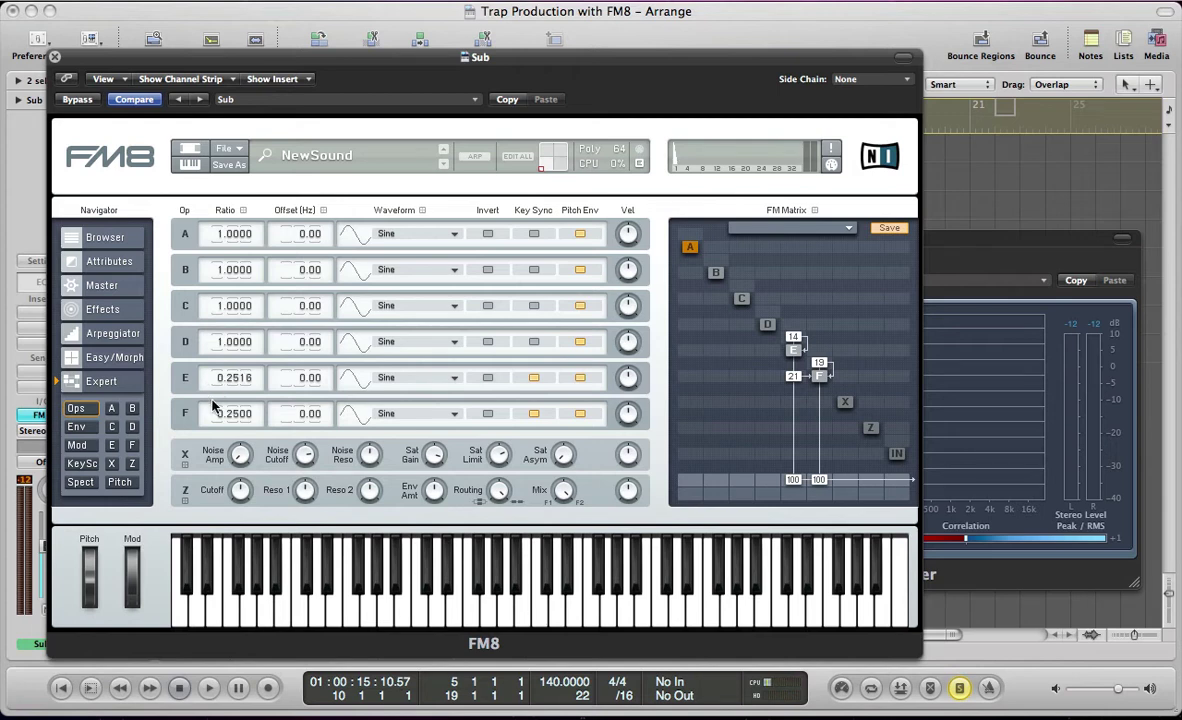
double_click(226, 420)
text(.2438)
key(Return)
drag(797, 343, 797, 336)
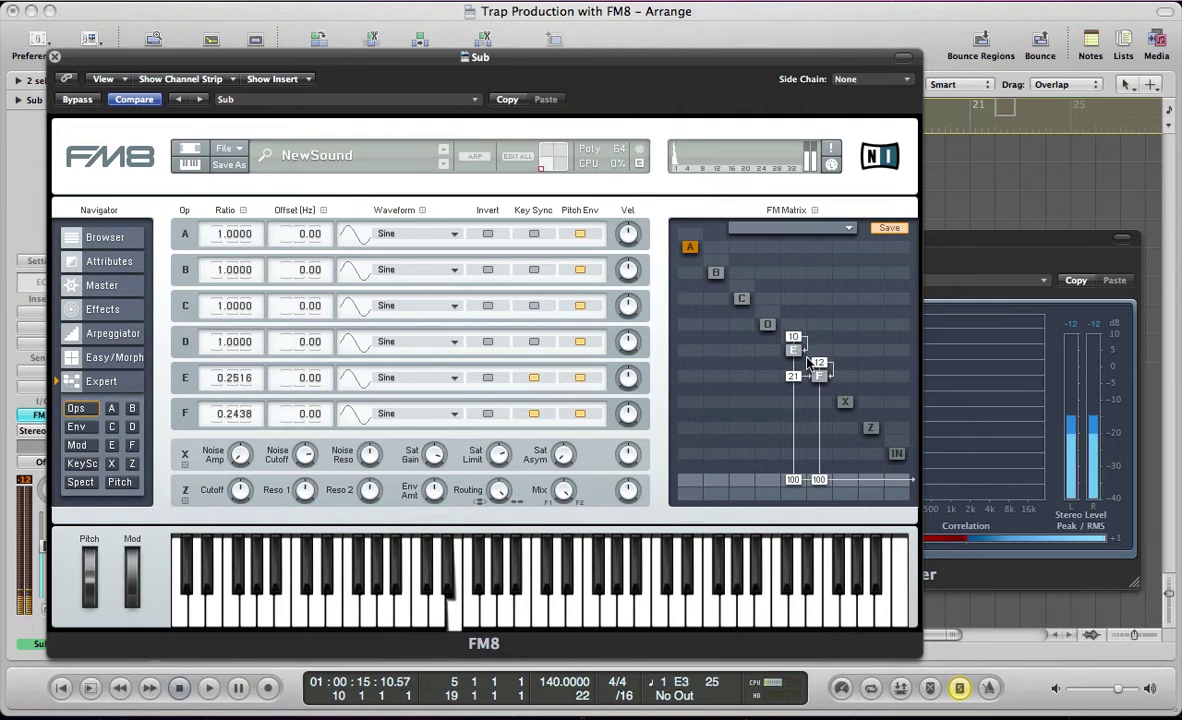
drag(824, 368, 849, 376)
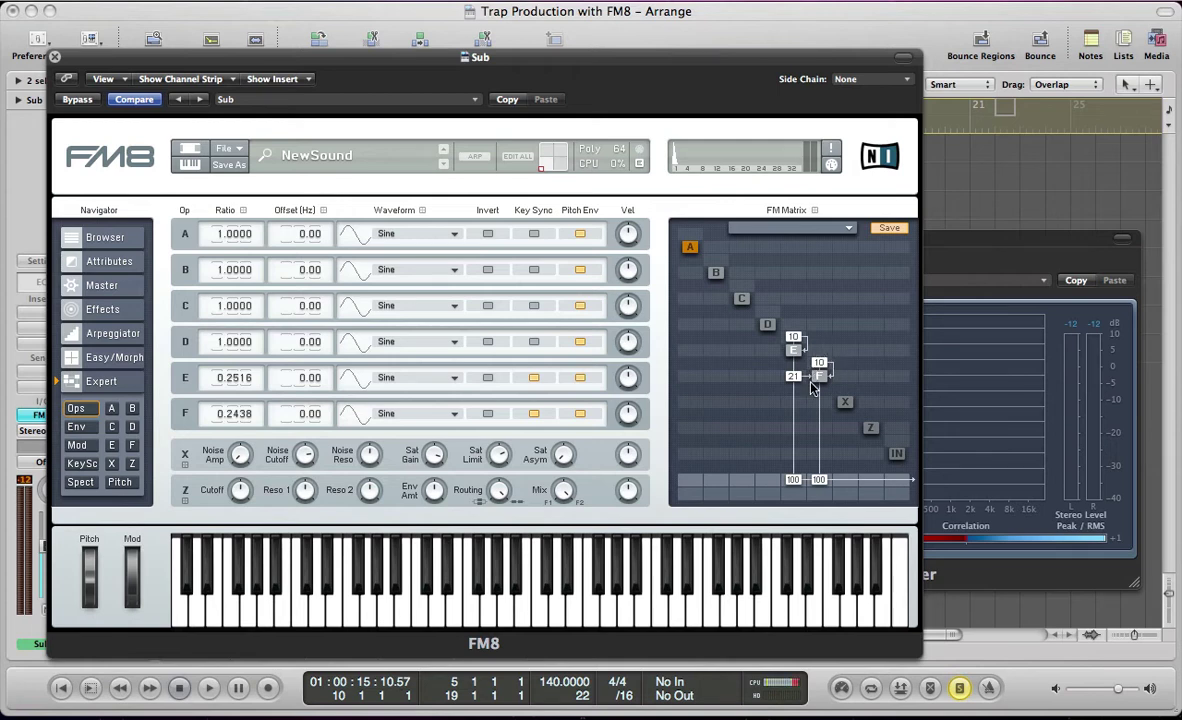
Add a breakpoint at the very start of the pitch envelope, at time 0.001 and level 1.000
click(120, 483)
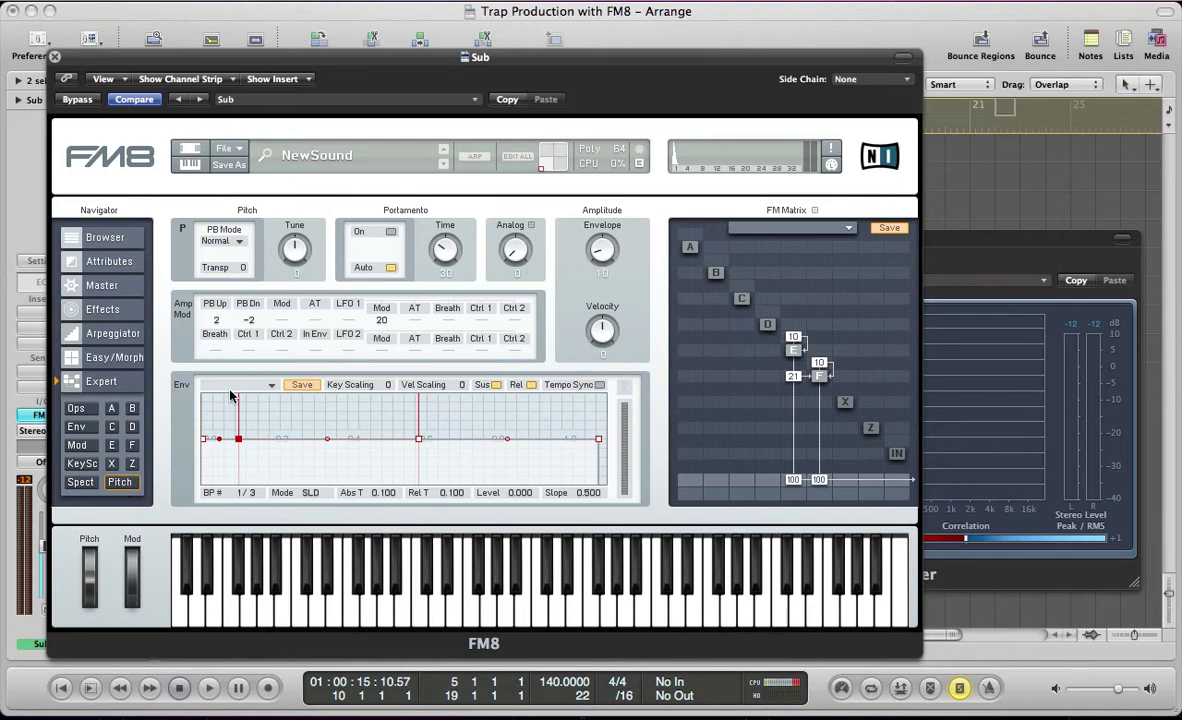
double_click(213, 440)
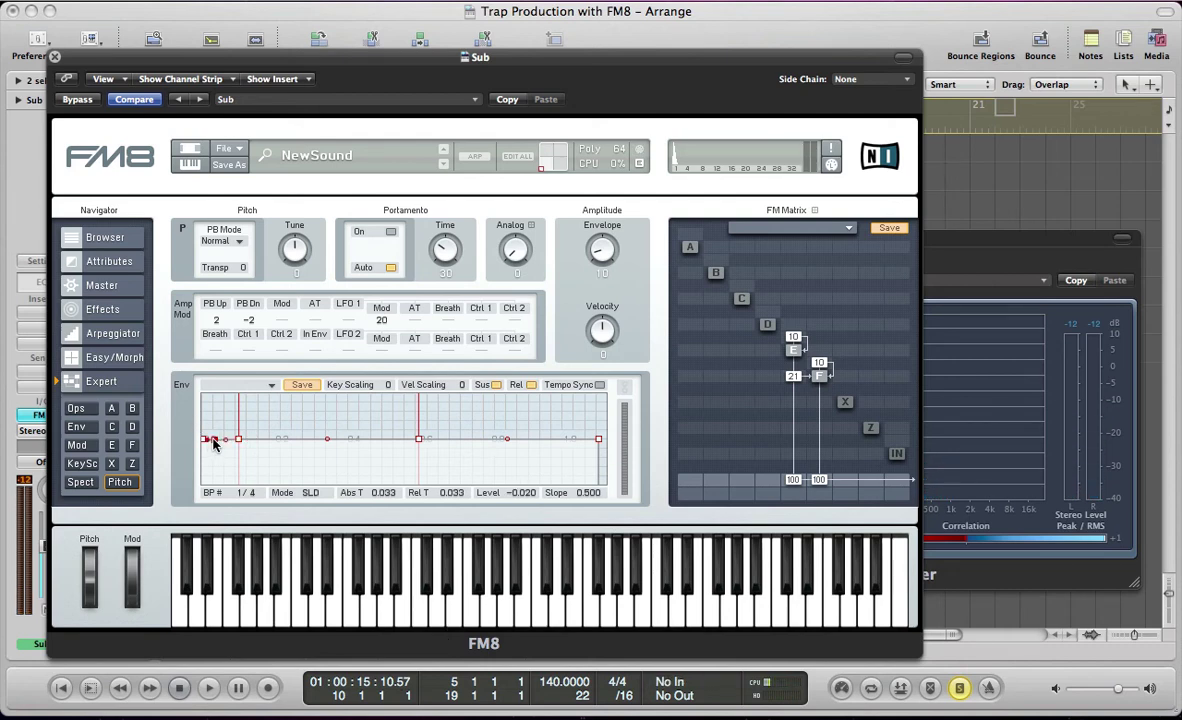
drag(213, 442, 193, 392)
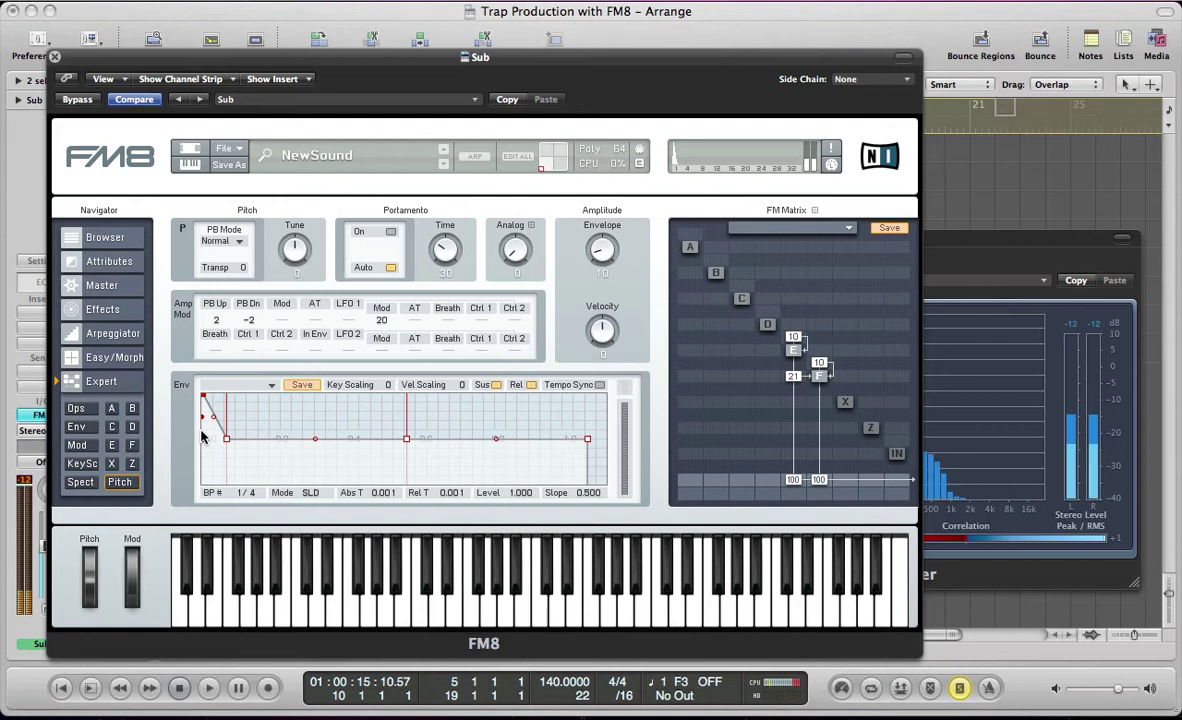
Set the pitch envelope amount to 83 and curve its initial drop to a slope of 0.690
drag(607, 250, 597, 158)
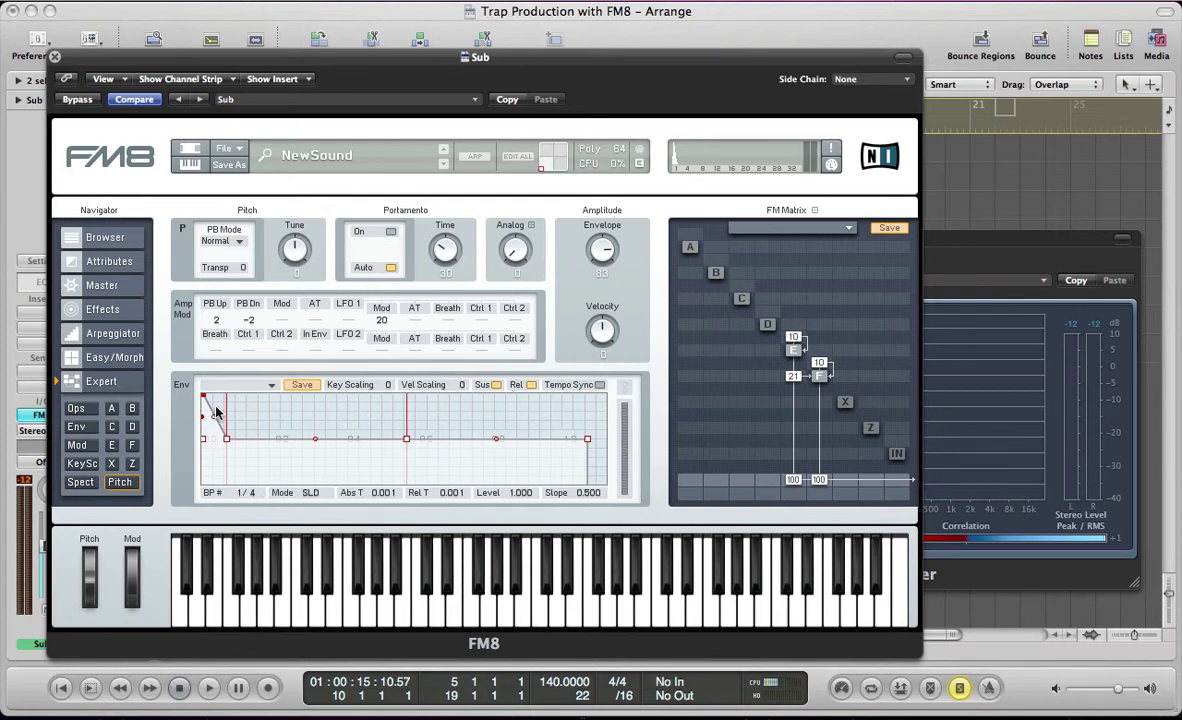
drag(215, 410, 262, 320)
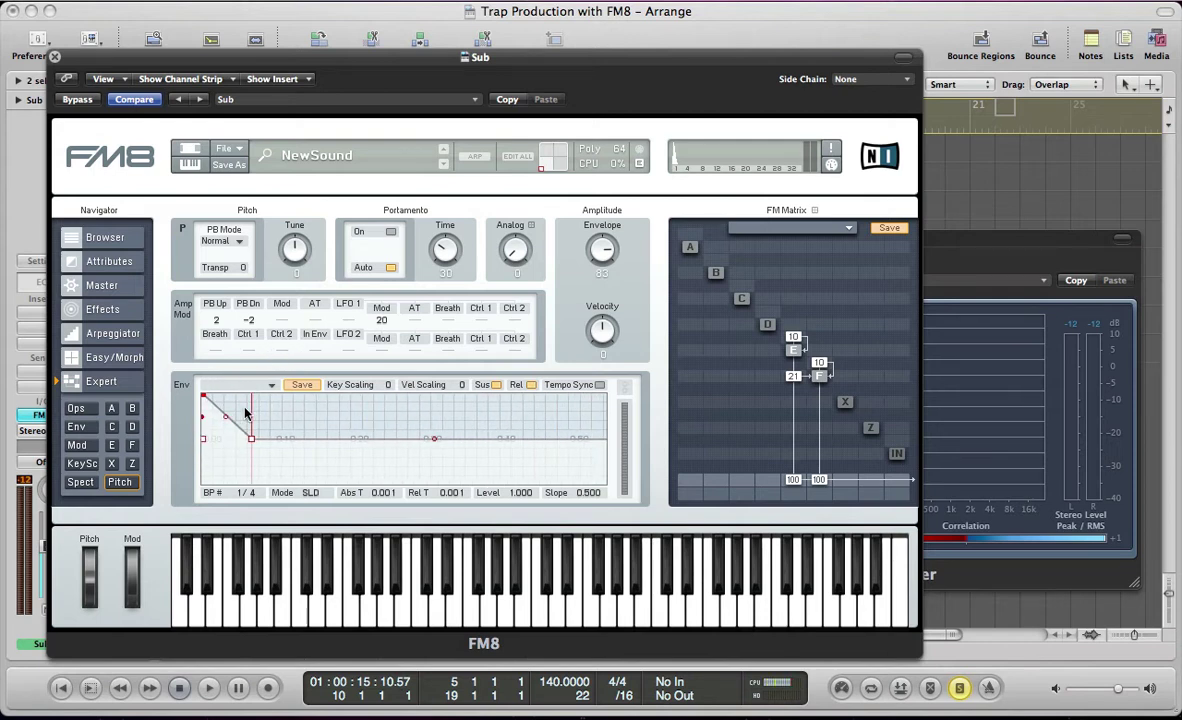
drag(222, 428, 226, 435)
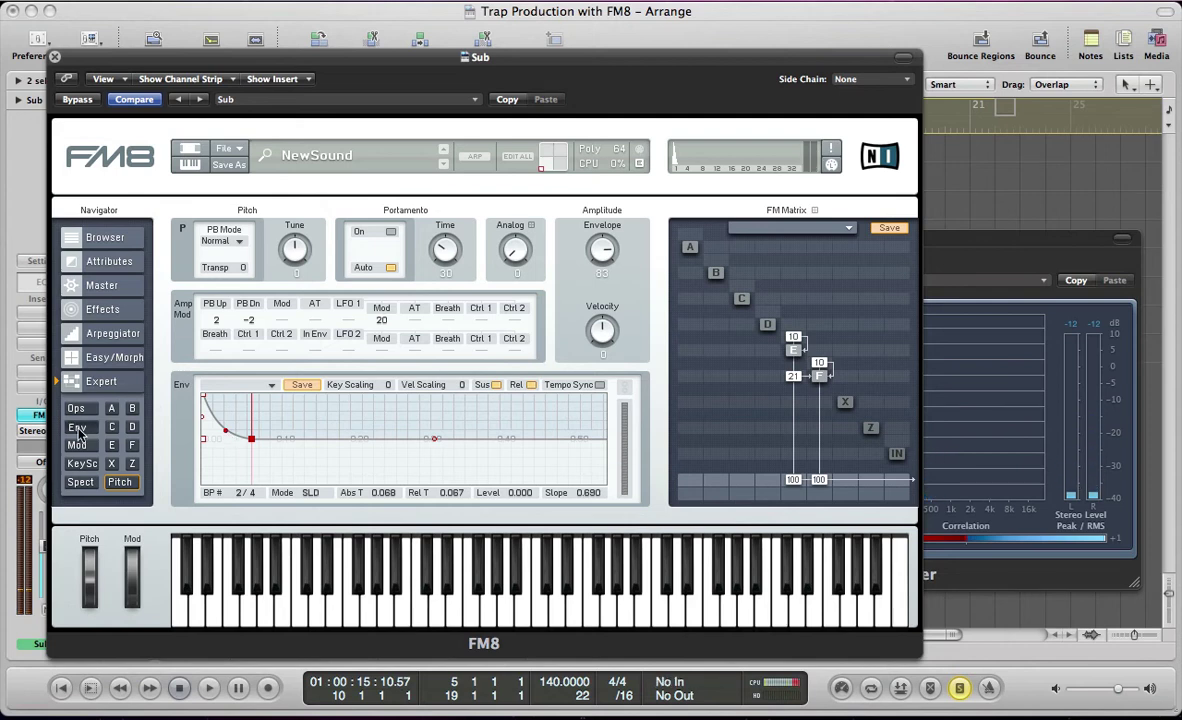
Link the amplitude envelopes of operators E and F and give them a short release of 0.051 with a 0.900 slope
click(183, 385)
click(212, 429)
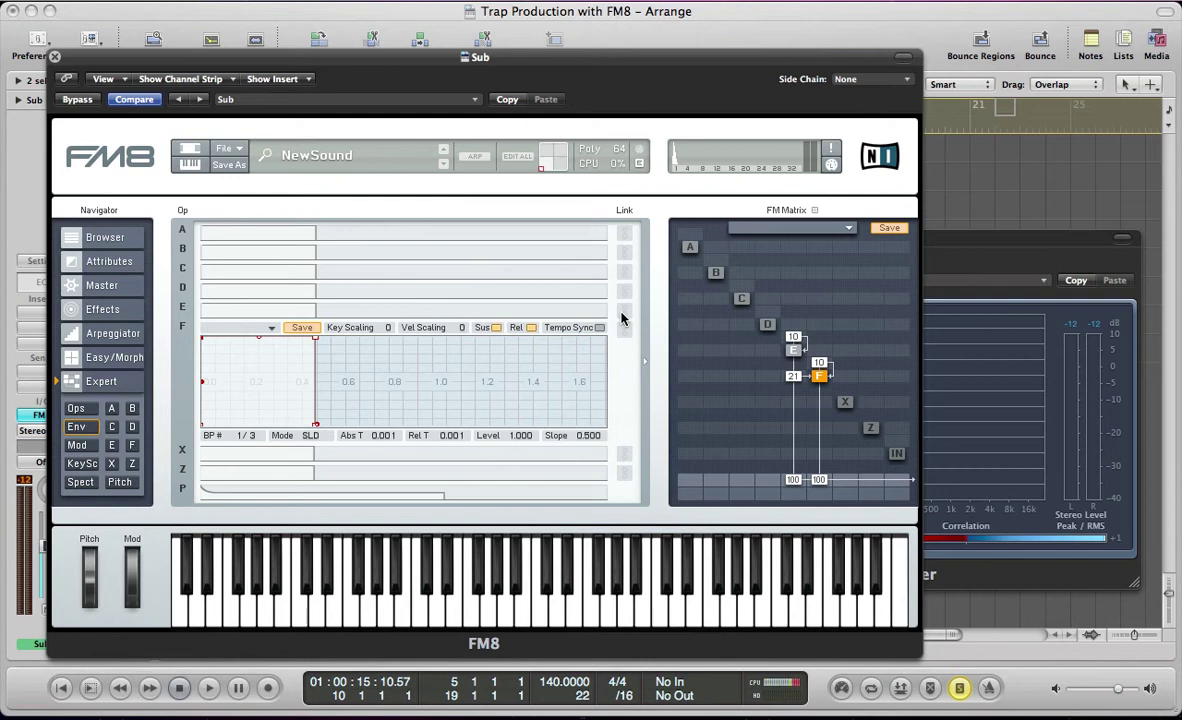
click(621, 318)
drag(314, 426, 323, 425)
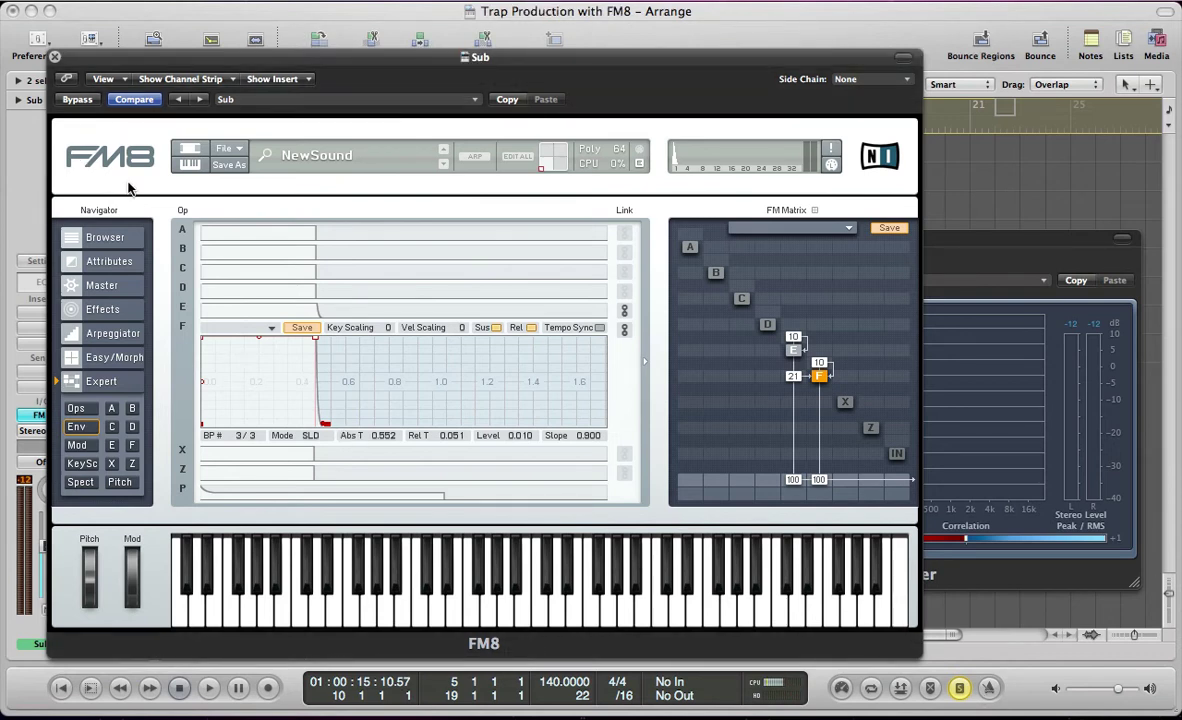
Close the instrument window and play back the Sub regions in solo to hear the new sound
key(super+w)
key(space)
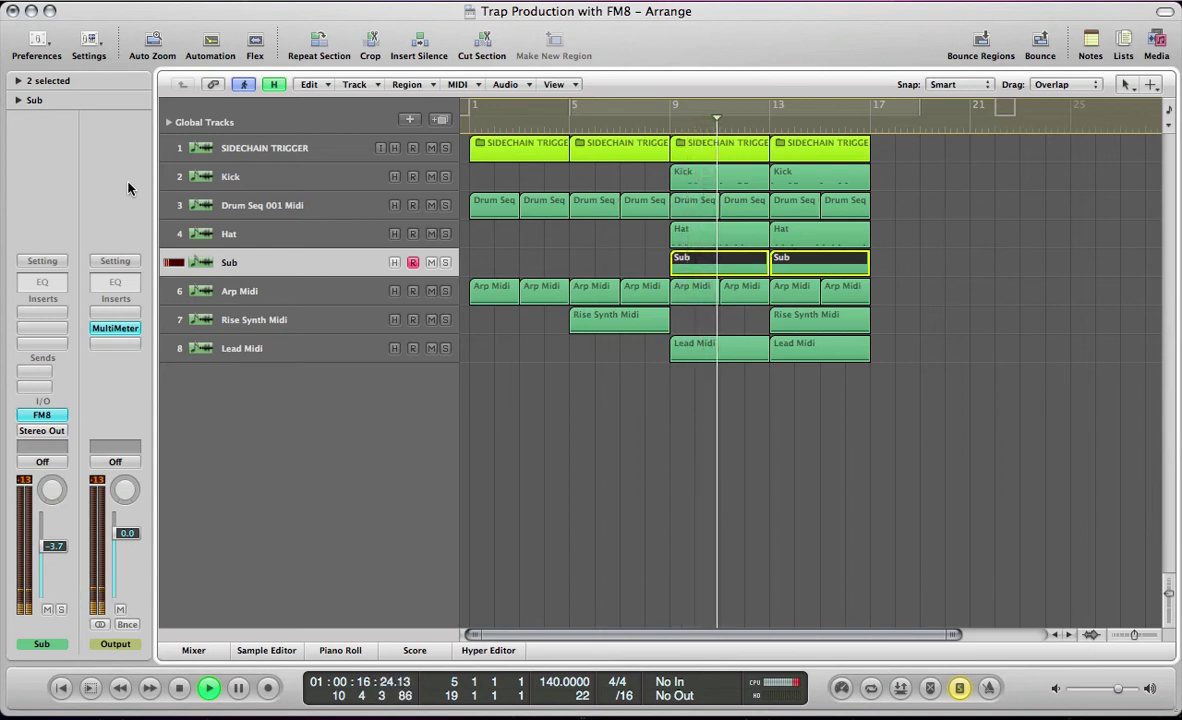
key(space)
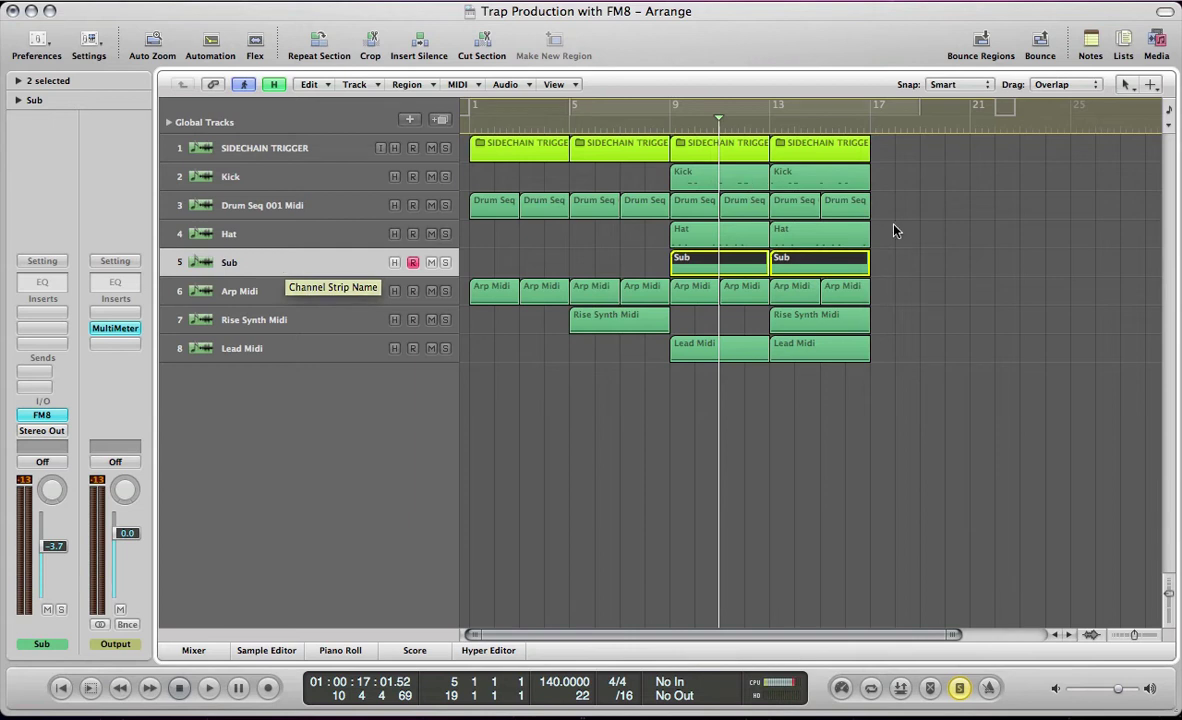
Select the Sub regions and play them while examining the output spectrum in the MultiMeter
drag(895, 253, 679, 264)
key(v)
click(936, 268)
key(space)
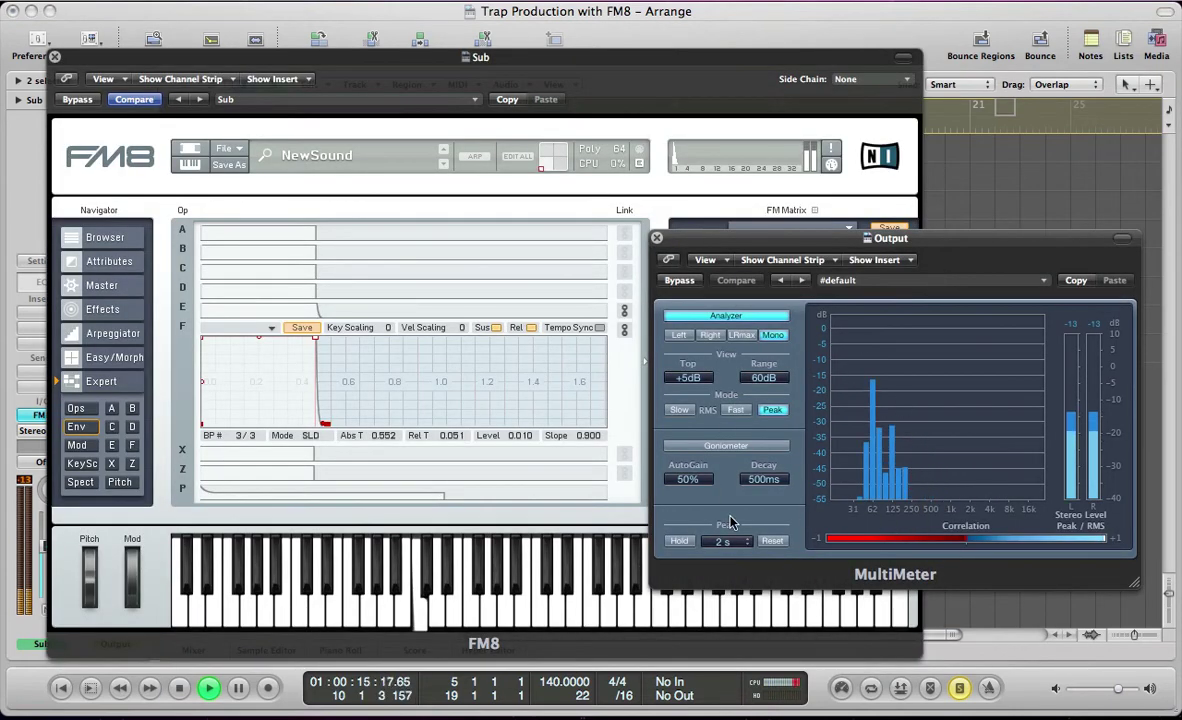
Hide the plug-in windows and select the Kick, Drum Seq, Hat and Sub regions from bar 9 to hear them together in solo
key(v)
drag(913, 274, 684, 174)
key(space)
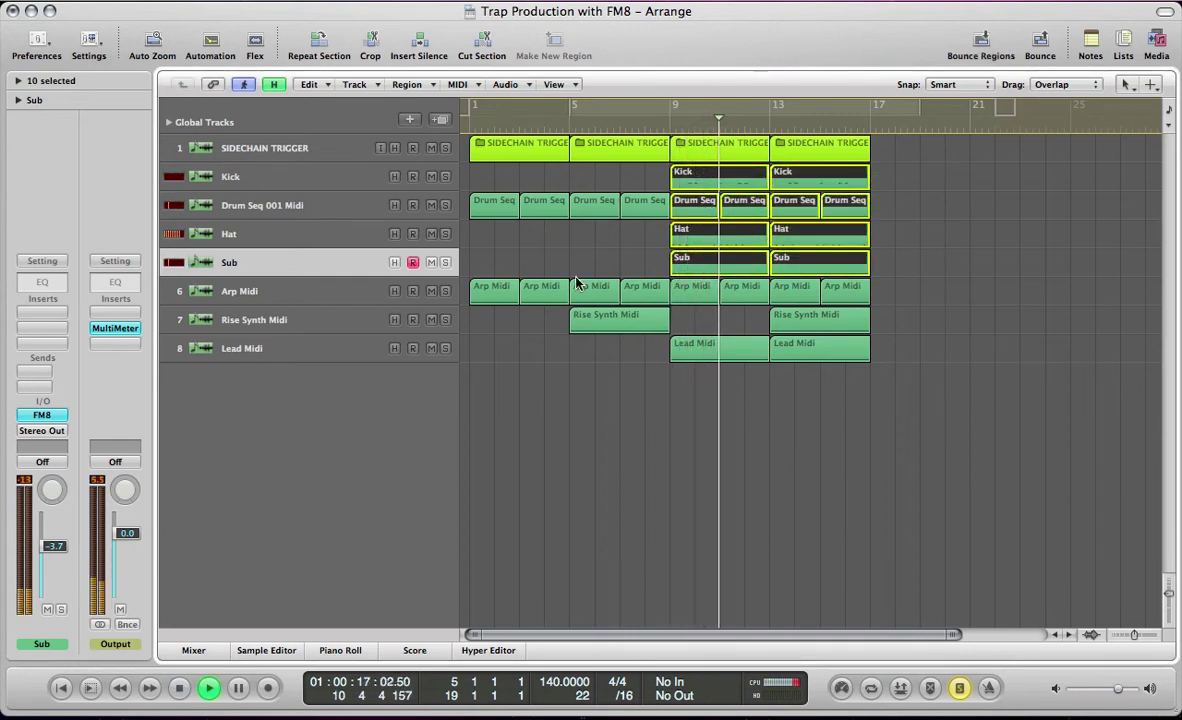
Open the Arp Midi track's FM8, close the Sub instrument window and start the arp patch from a new sound
click(299, 287)
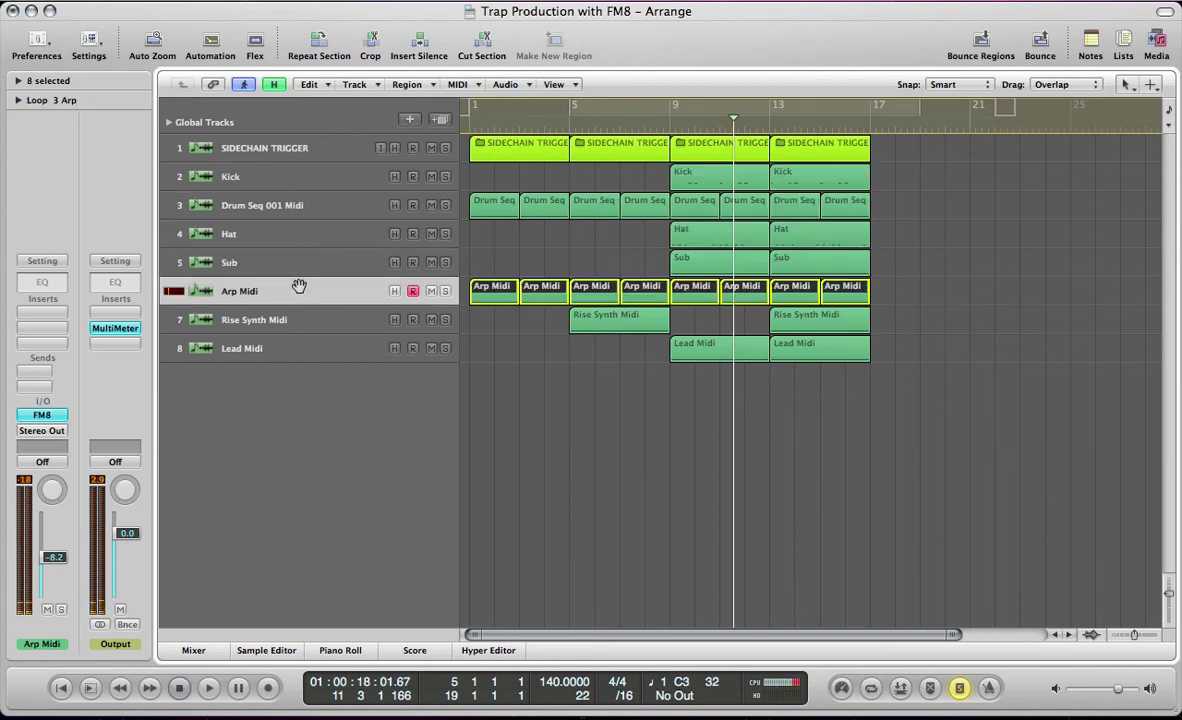
click(30, 416)
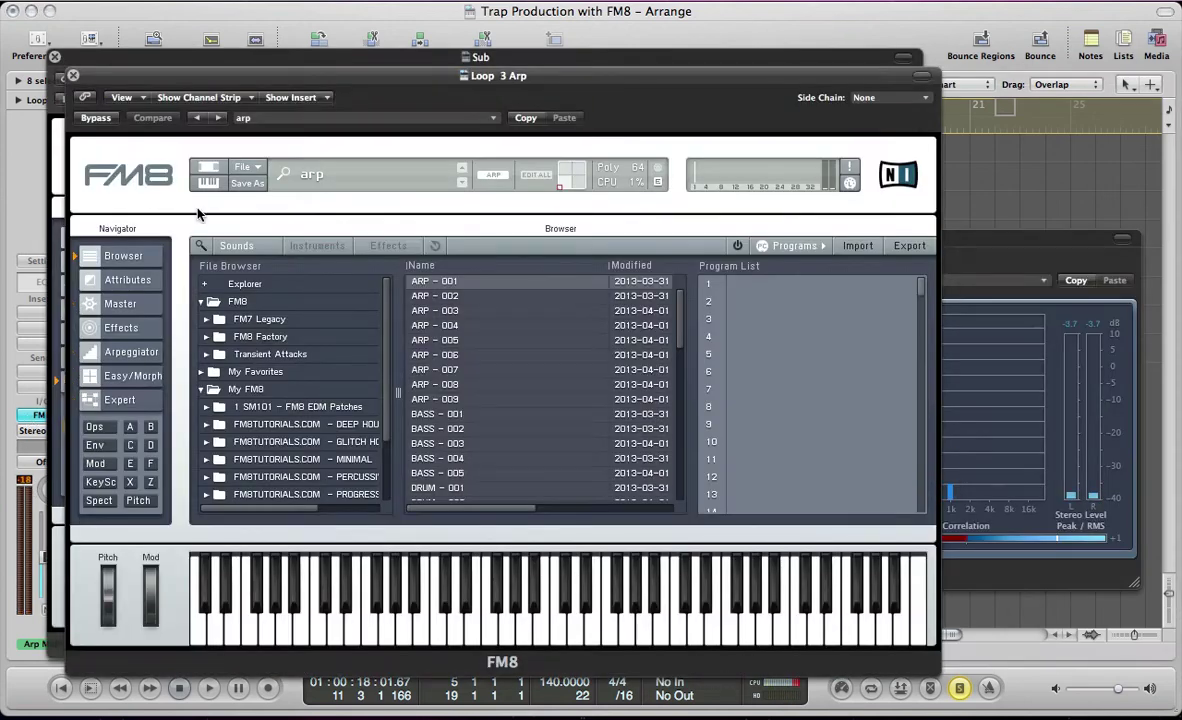
click(55, 59)
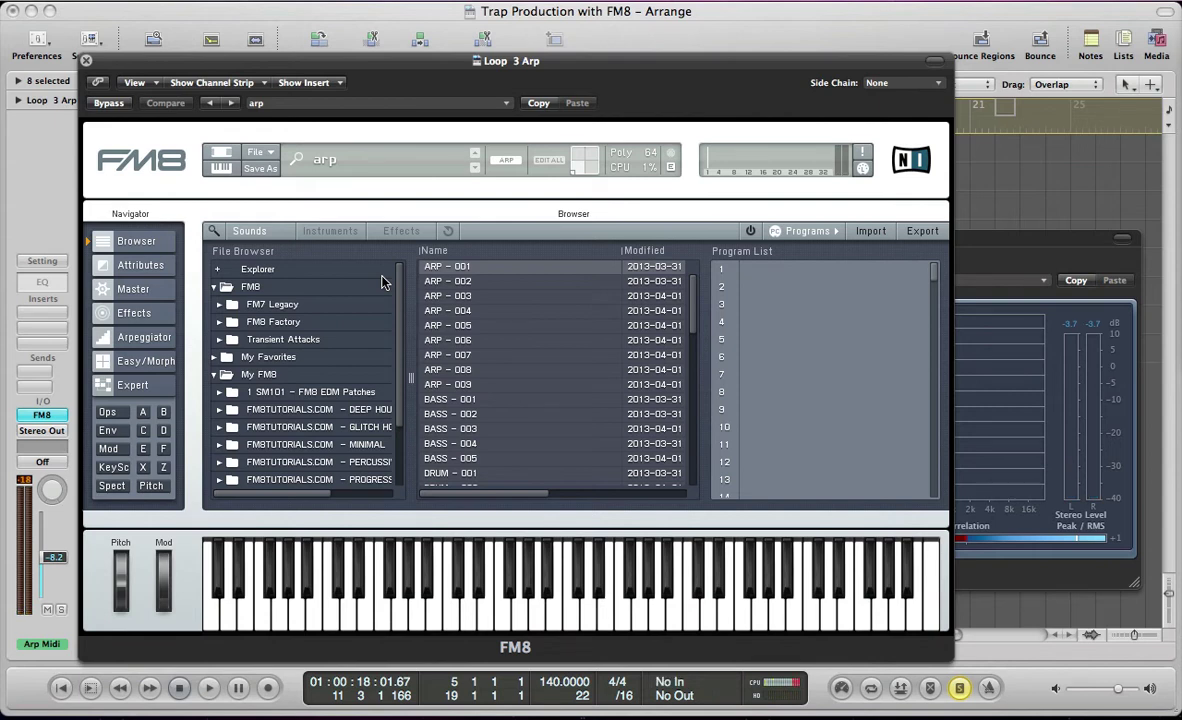
click(152, 289)
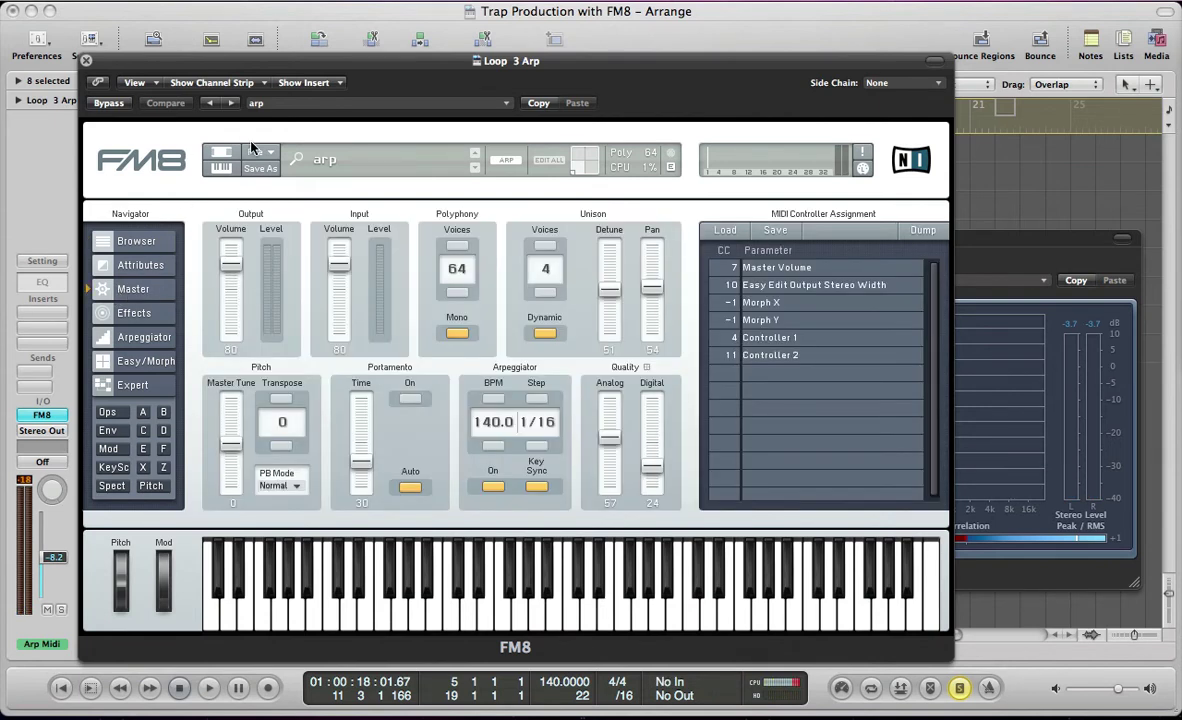
click(251, 150)
click(268, 157)
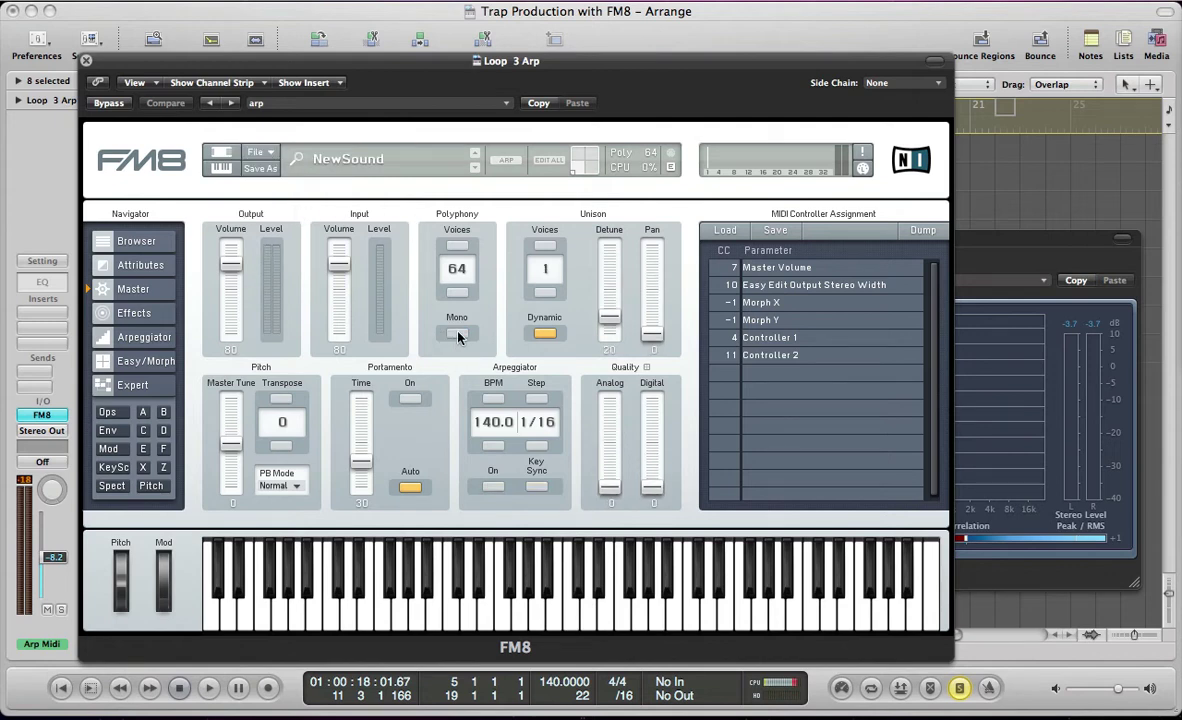
Make the arp mono with 4 unison voices, detune 51 and pan 54, and set its quality to analog 57 and digital 23
double_click(550, 246)
drag(610, 320, 611, 286)
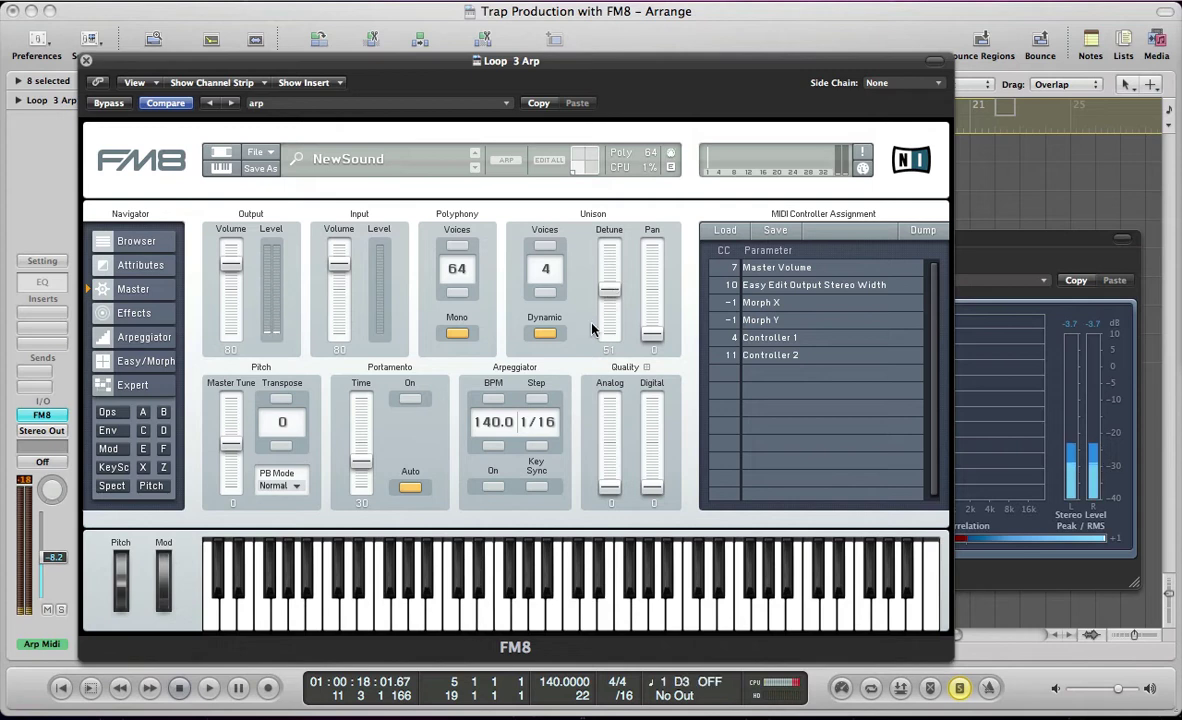
drag(652, 333, 649, 280)
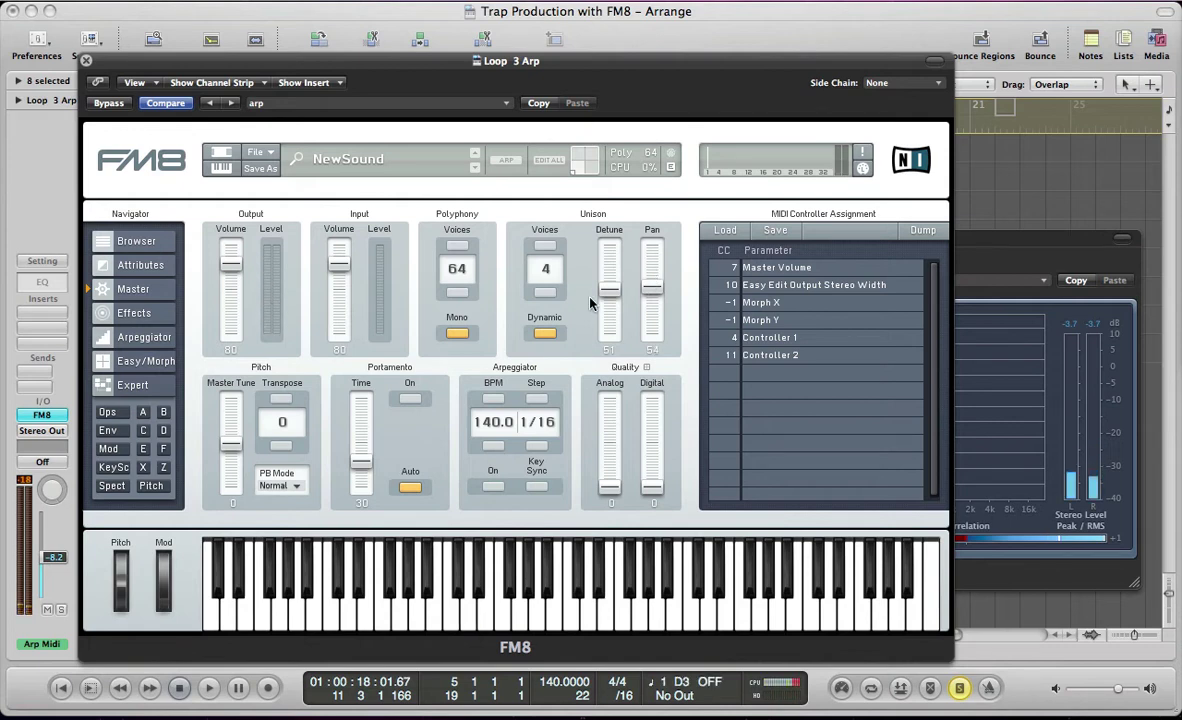
drag(609, 487, 603, 425)
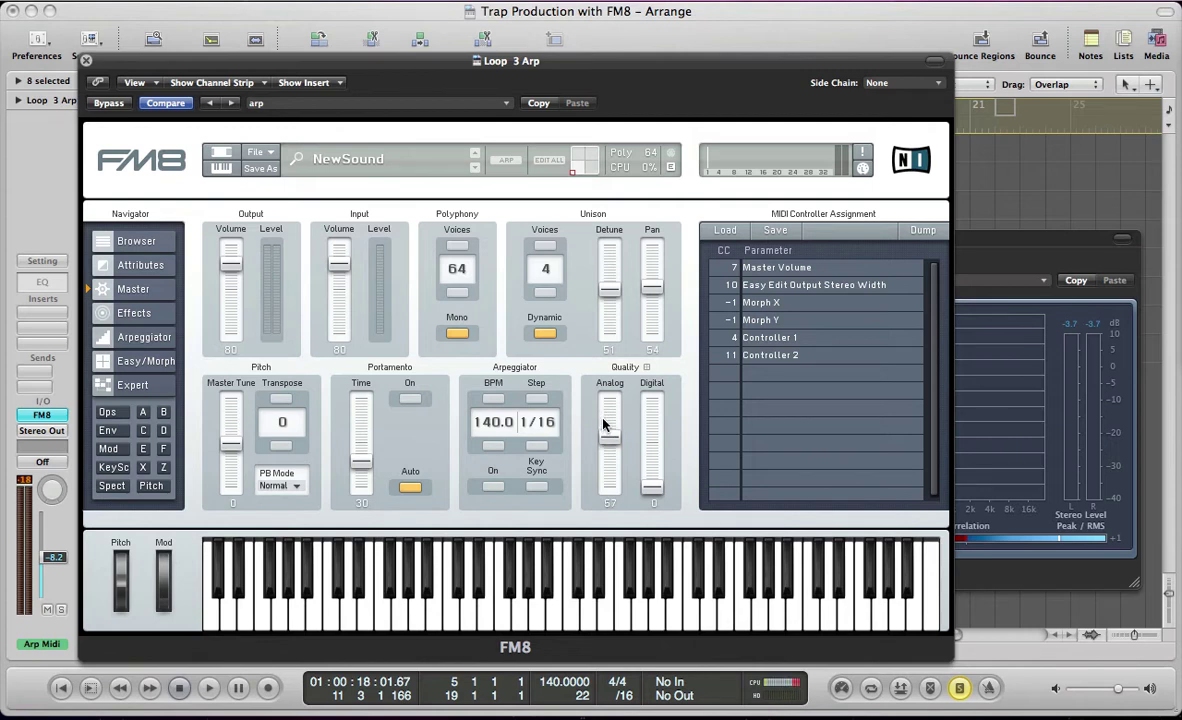
drag(652, 487, 645, 457)
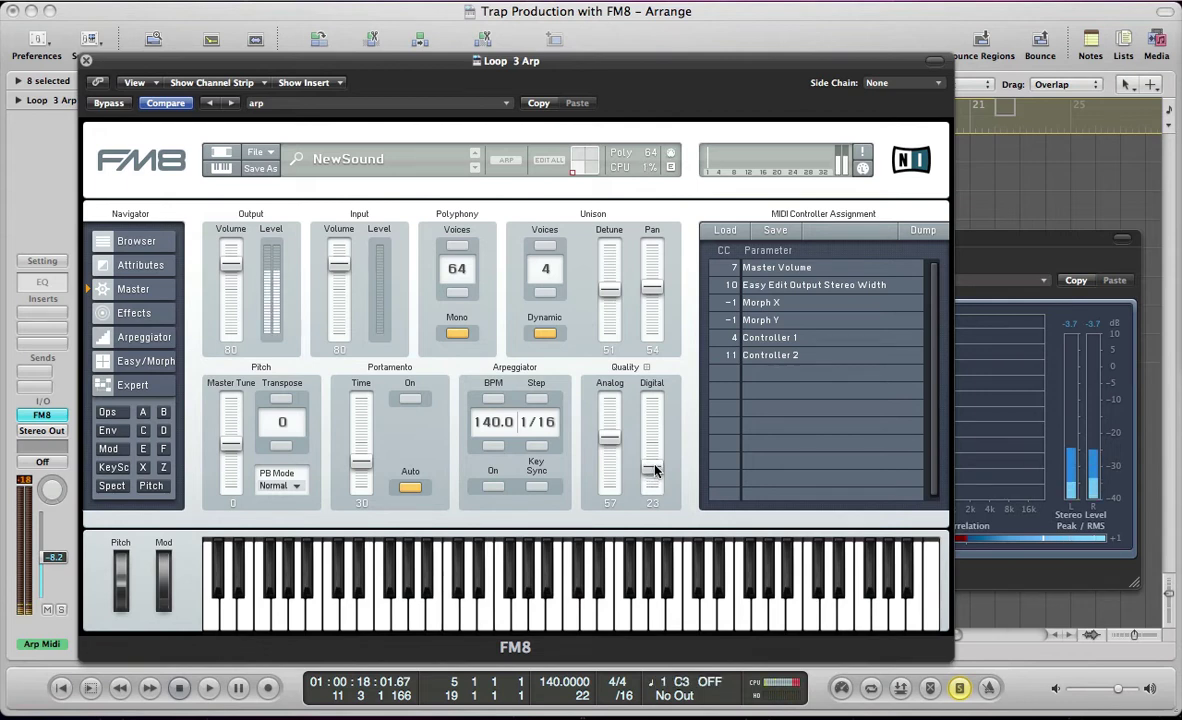
Give operator F's amplitude envelope a short release of 0.059 at level 0.000 with a 0.900 slope
click(130, 312)
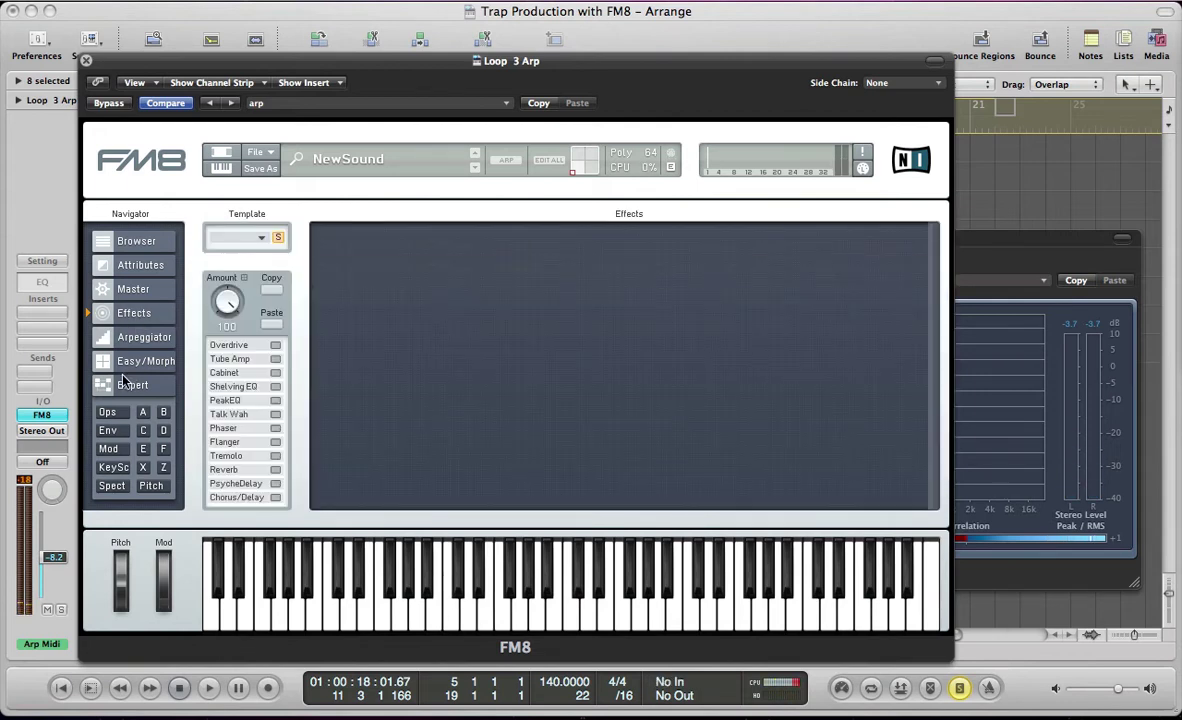
click(113, 412)
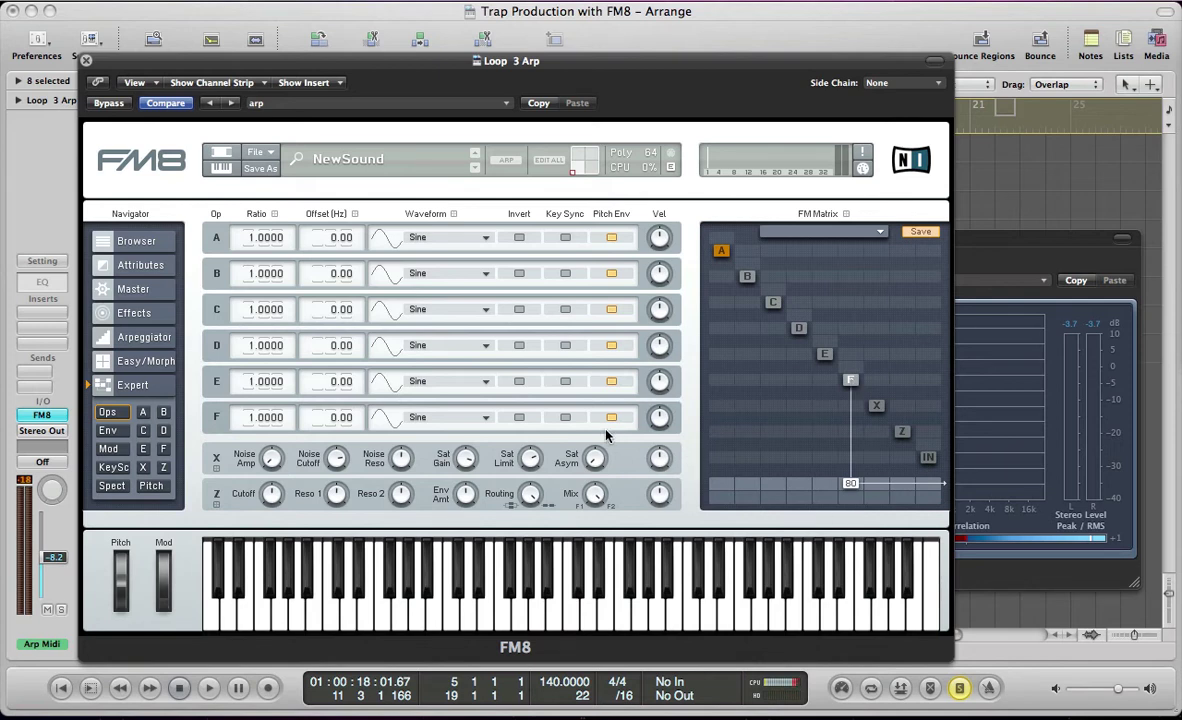
click(107, 430)
click(108, 449)
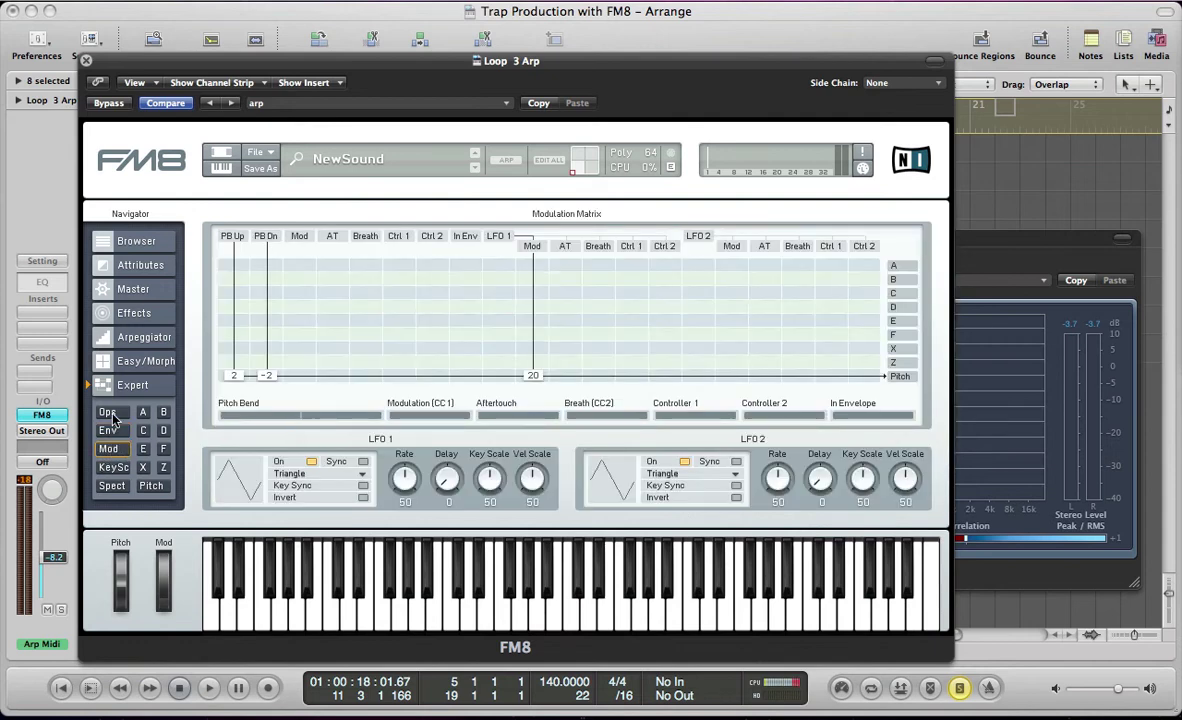
click(107, 412)
click(108, 431)
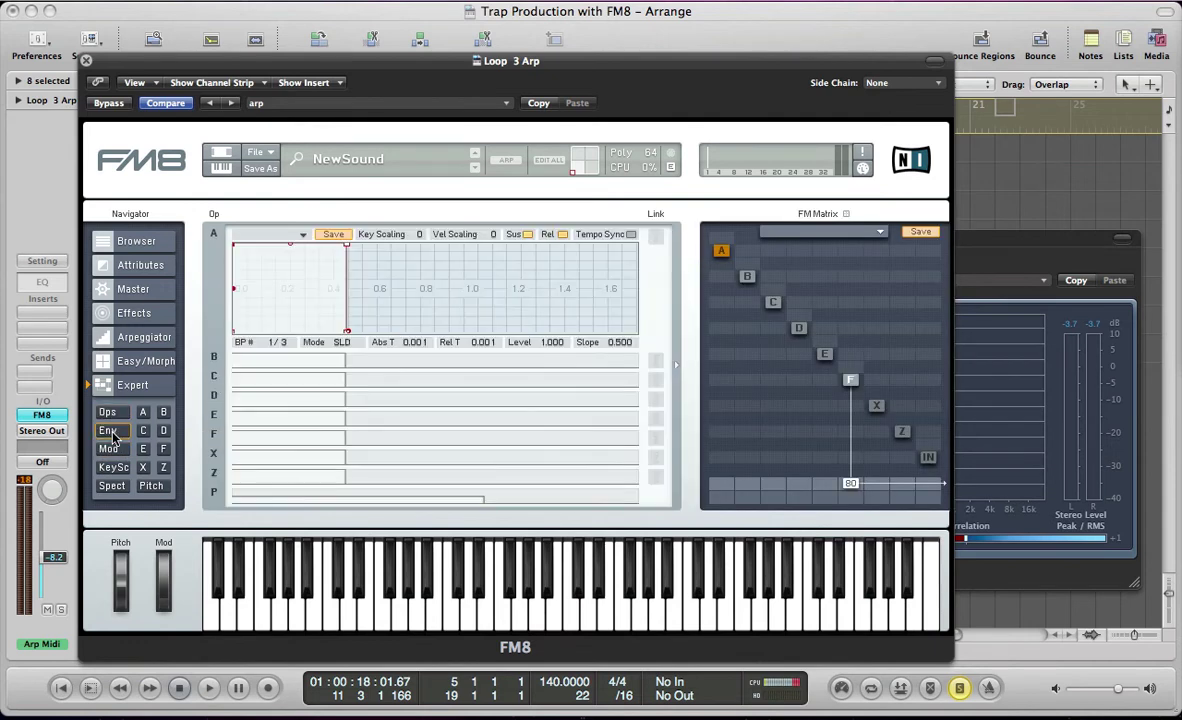
click(305, 436)
drag(347, 432, 359, 438)
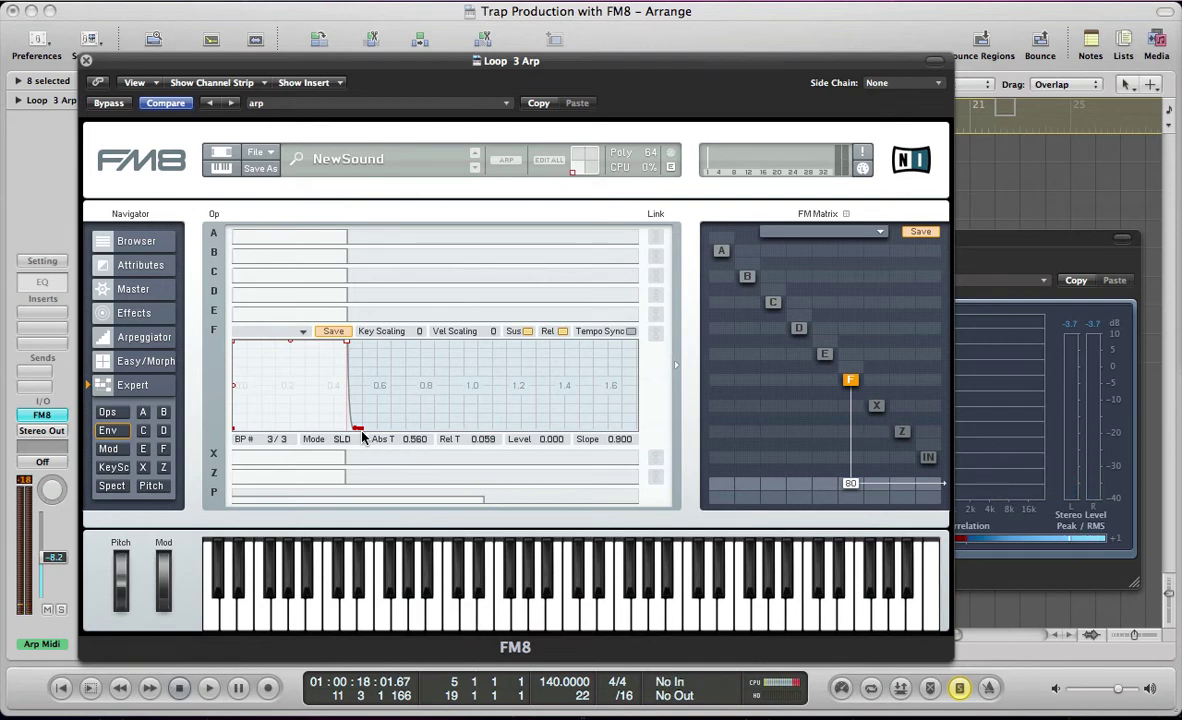
Switch on the arpeggiator with key sync and extend its pattern to 16 steps
click(145, 339)
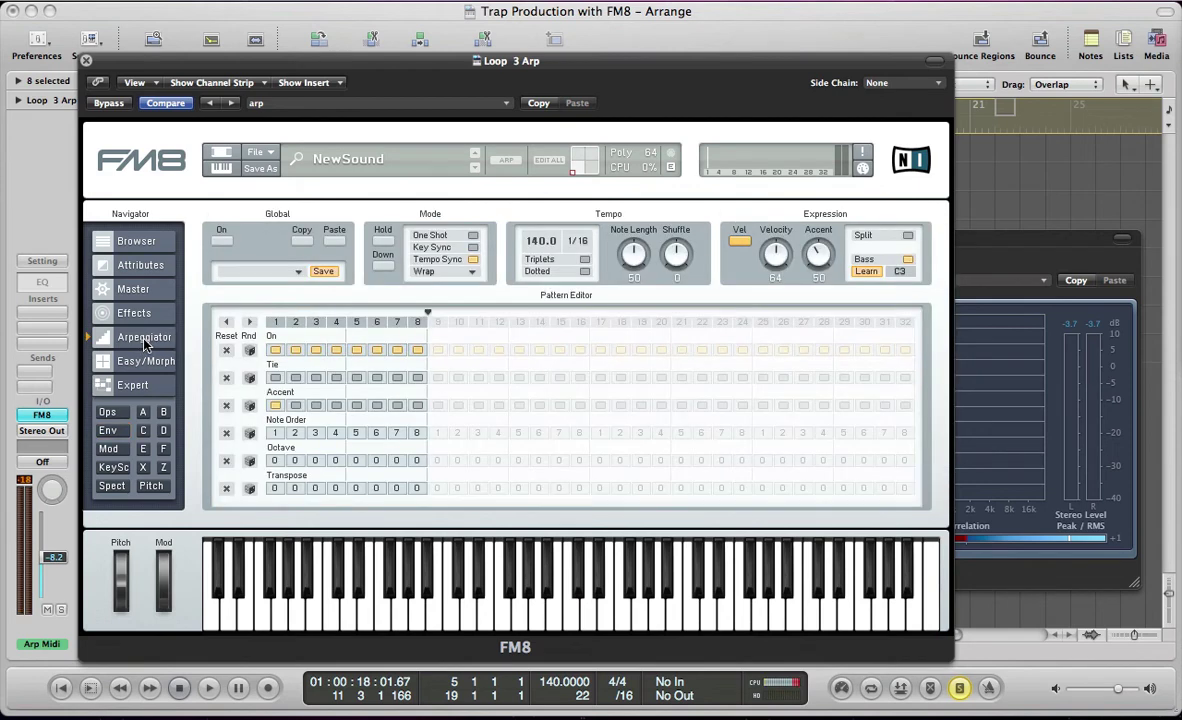
click(222, 243)
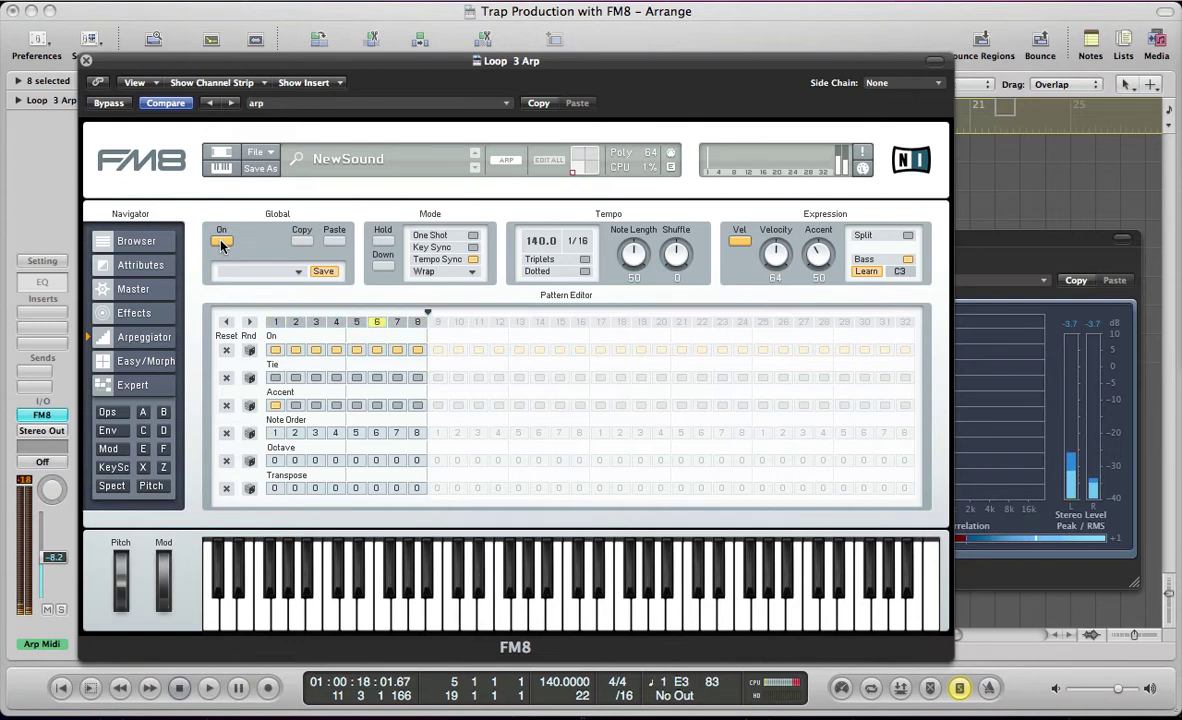
click(473, 248)
mouse_move(424, 313)
mouse_down()
mouse_move(577, 328)
mouse_move(588, 316)
mouse_up()
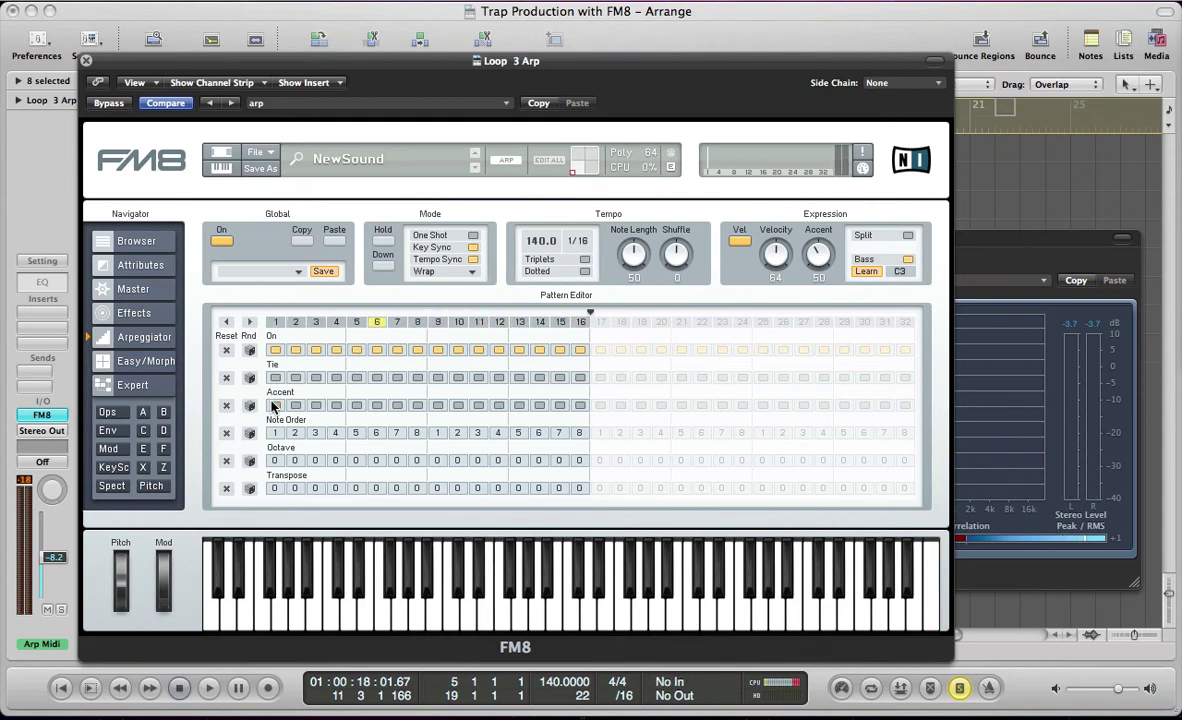
Clear the first step's accent and leave only steps 1, 3, 5, 7, 9, 12 and 15 of the arpeggiator pattern on
click(296, 349)
click(336, 349)
click(417, 349)
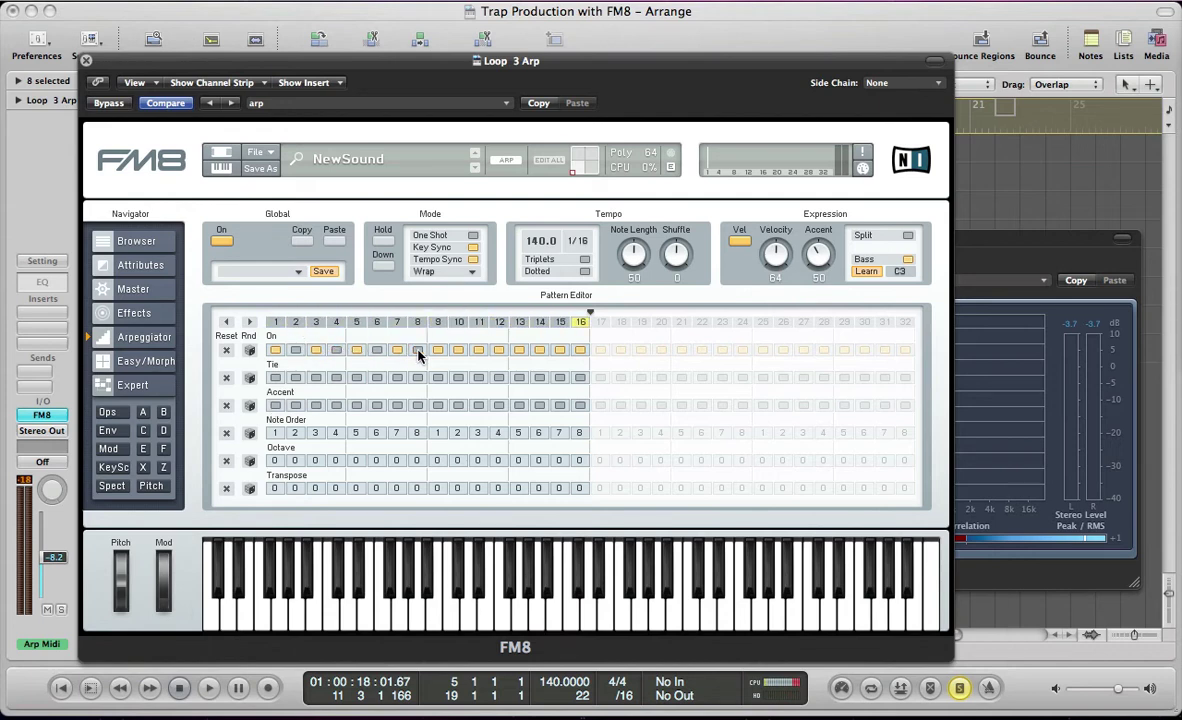
click(479, 350)
click(519, 351)
click(541, 352)
click(579, 351)
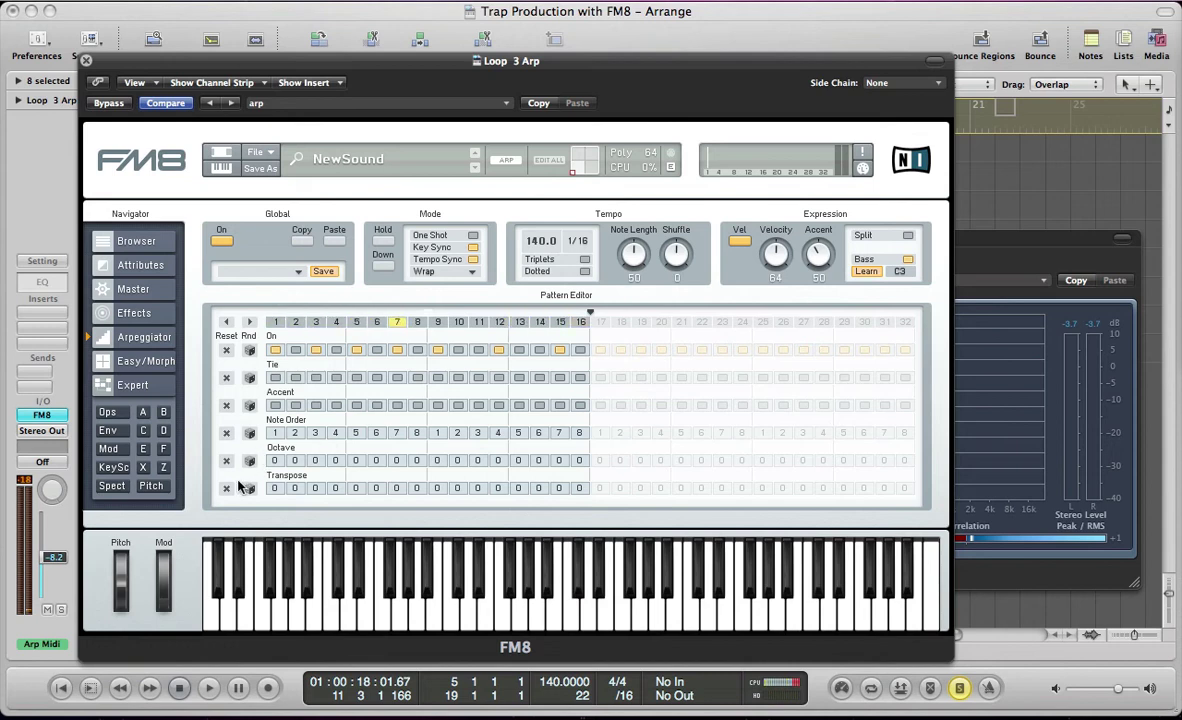
Set the arpeggiator octaves to 2 on step 1, -1 on step 3 and 1 on step 7
mouse_move(273, 465)
mouse_down()
mouse_move(274, 425)
mouse_move(279, 473)
mouse_up()
click(316, 462)
drag(396, 461, 395, 484)
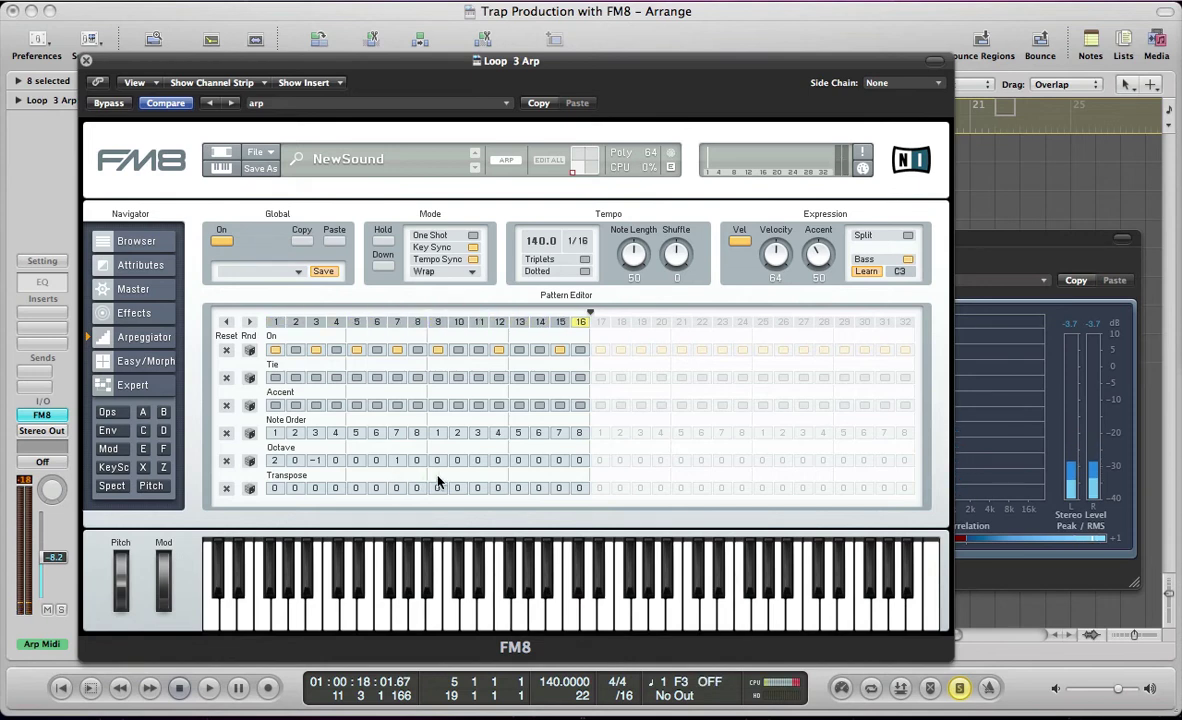
Transpose arpeggiator steps 9 and 15 up by 1 and set step 15's octave to 2
click(437, 349)
click(438, 489)
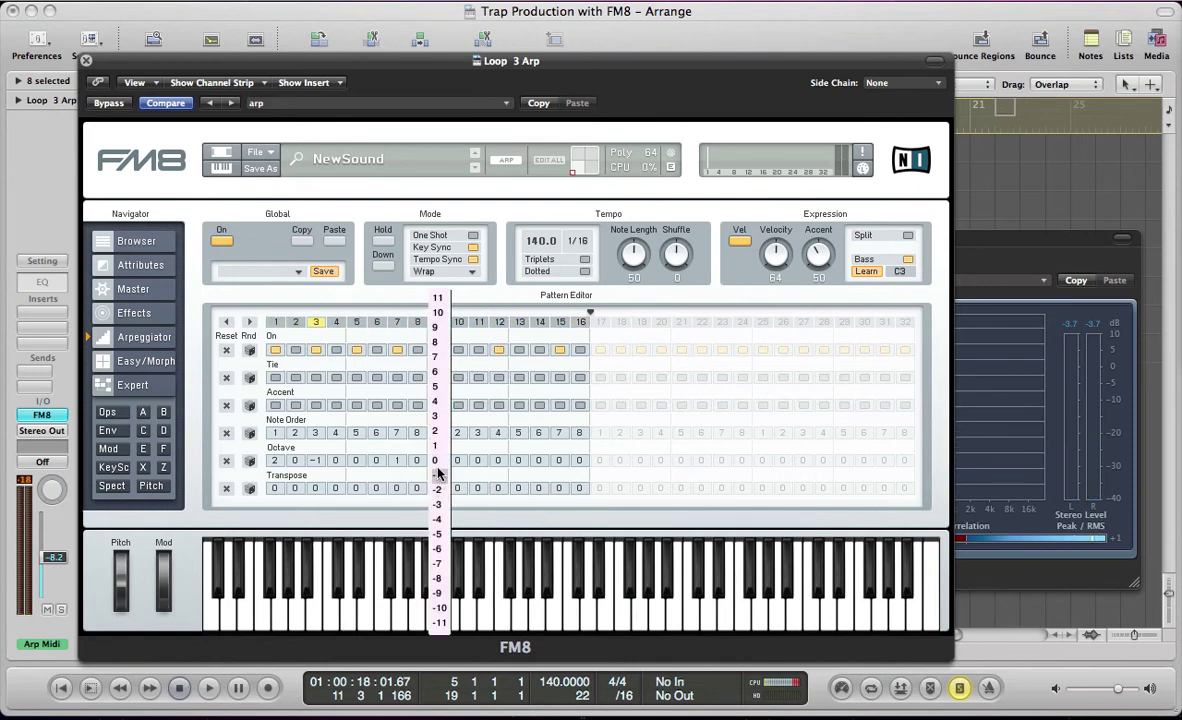
click(437, 453)
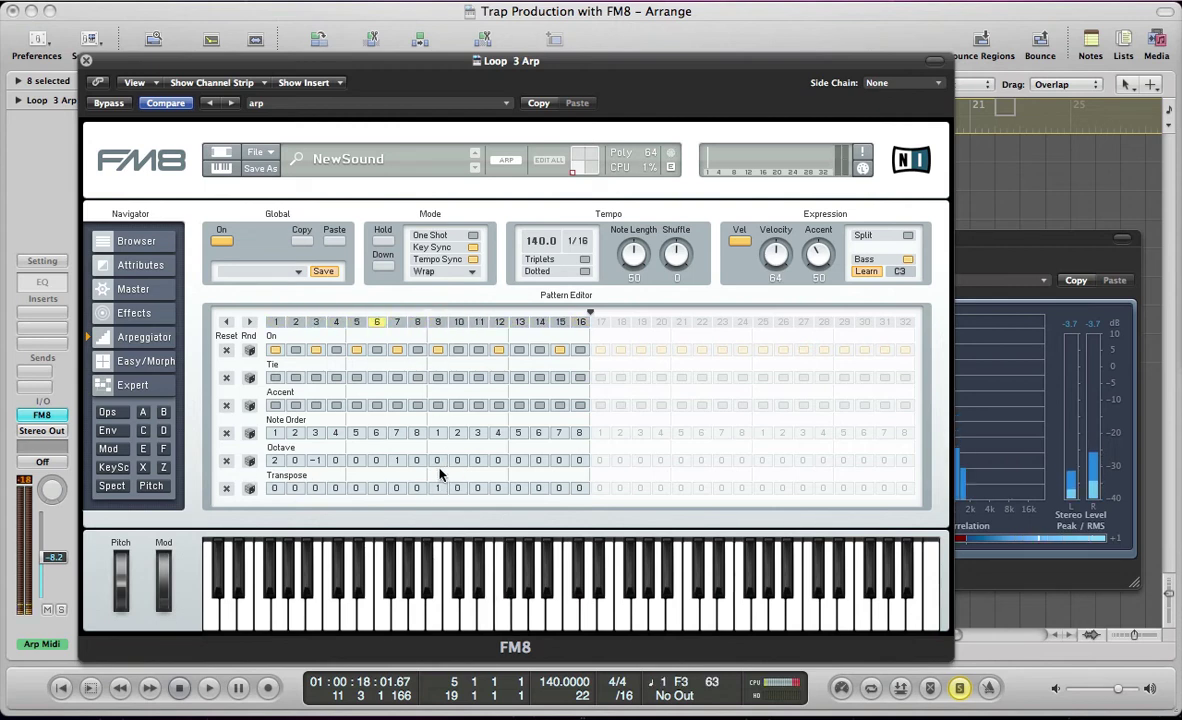
click(499, 350)
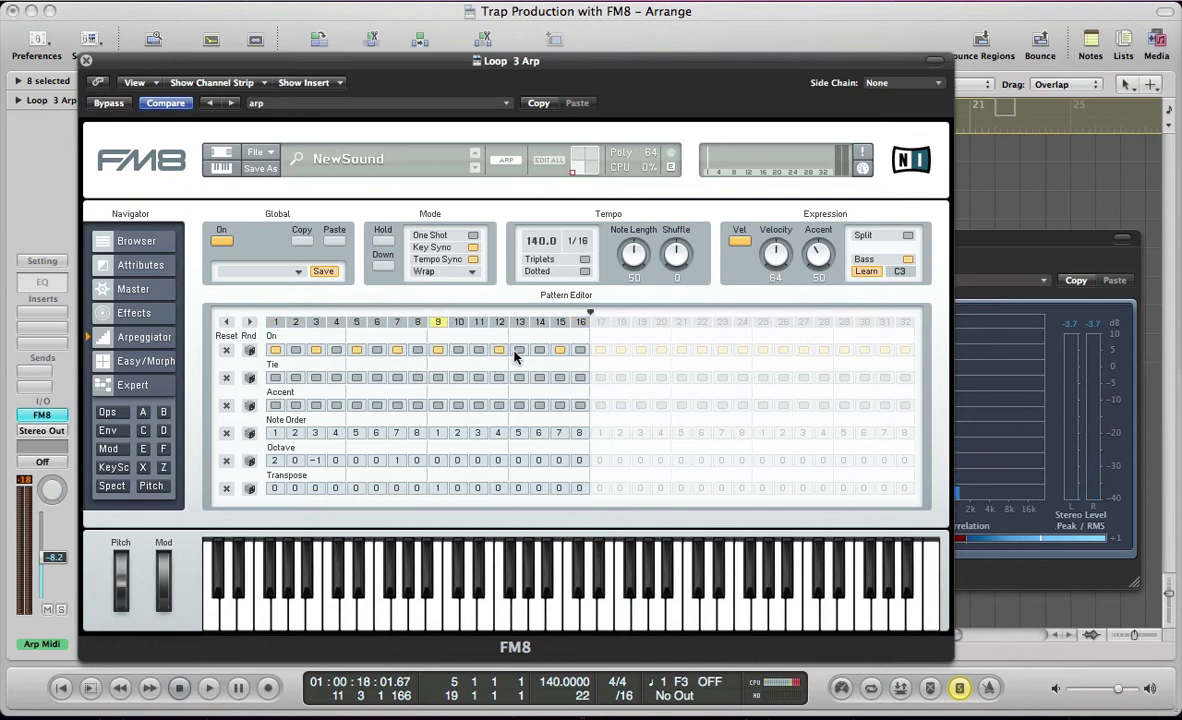
click(555, 489)
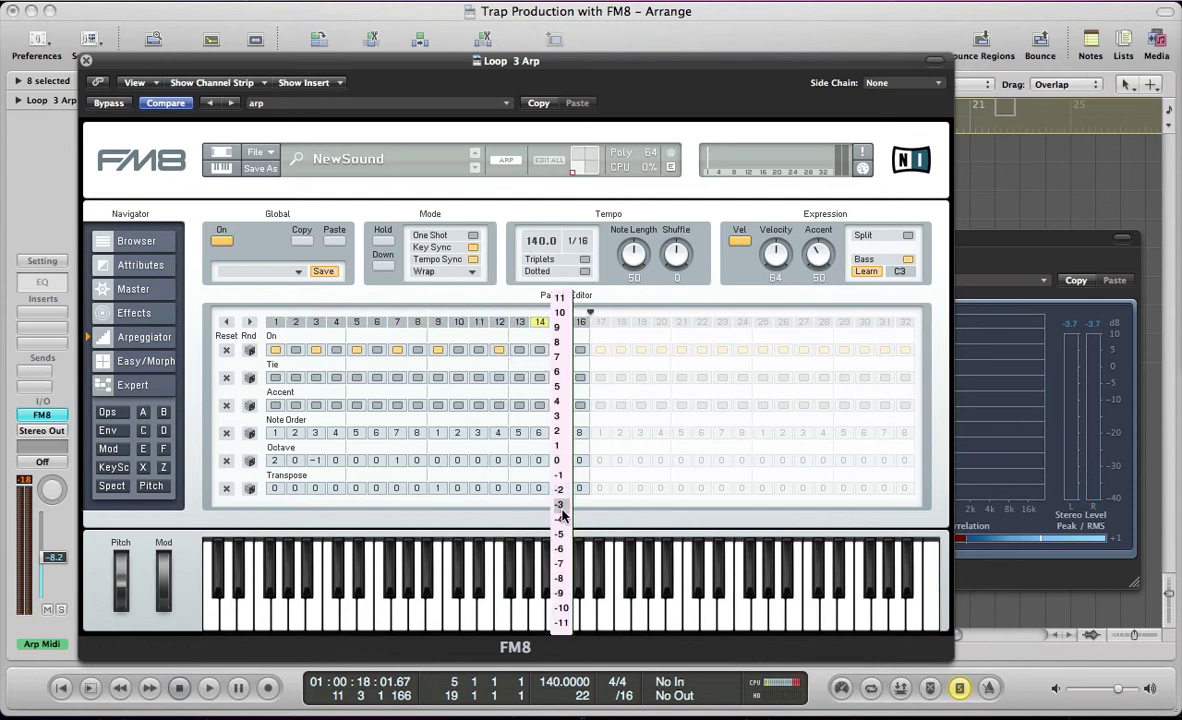
click(558, 446)
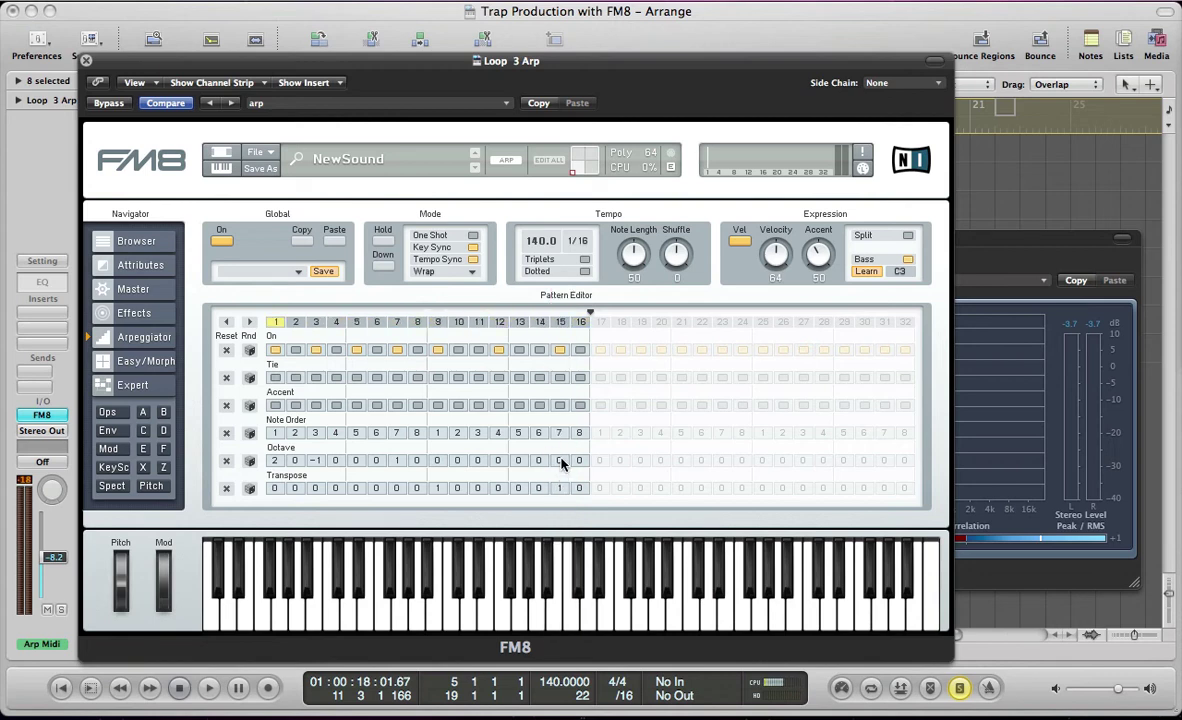
click(562, 462)
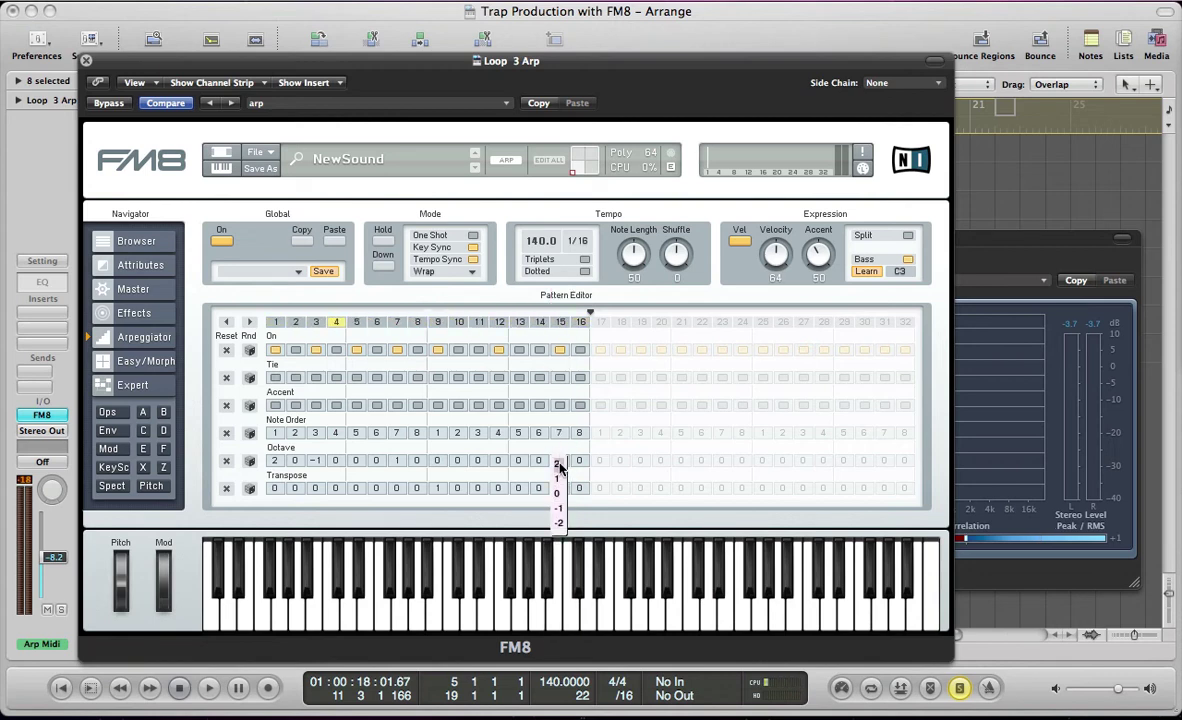
click(559, 465)
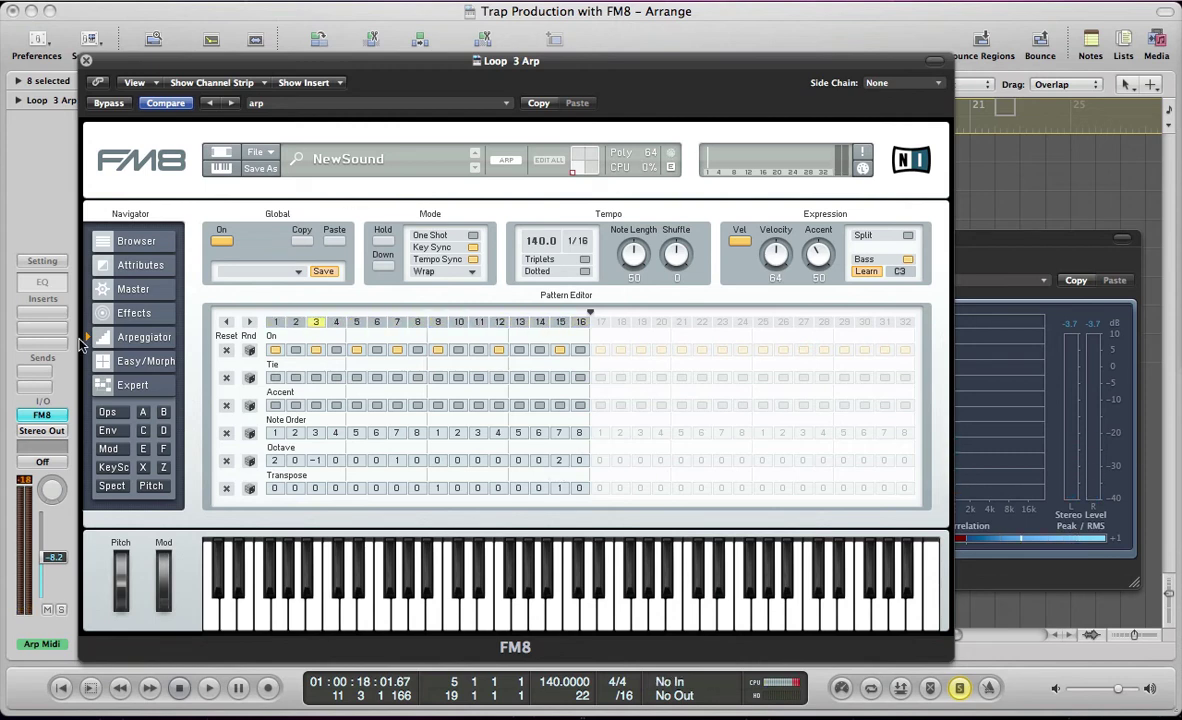
Add a Reverb effect to the arp with treble at 60 and dry/wet at 30
click(133, 313)
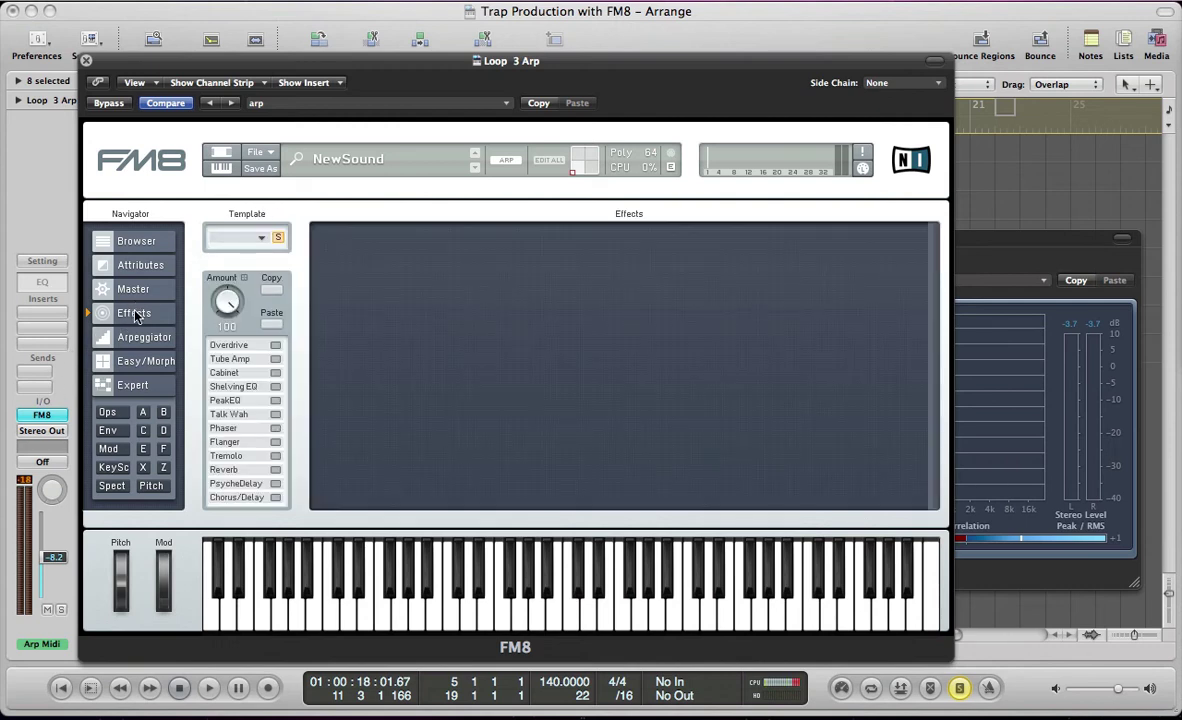
click(275, 471)
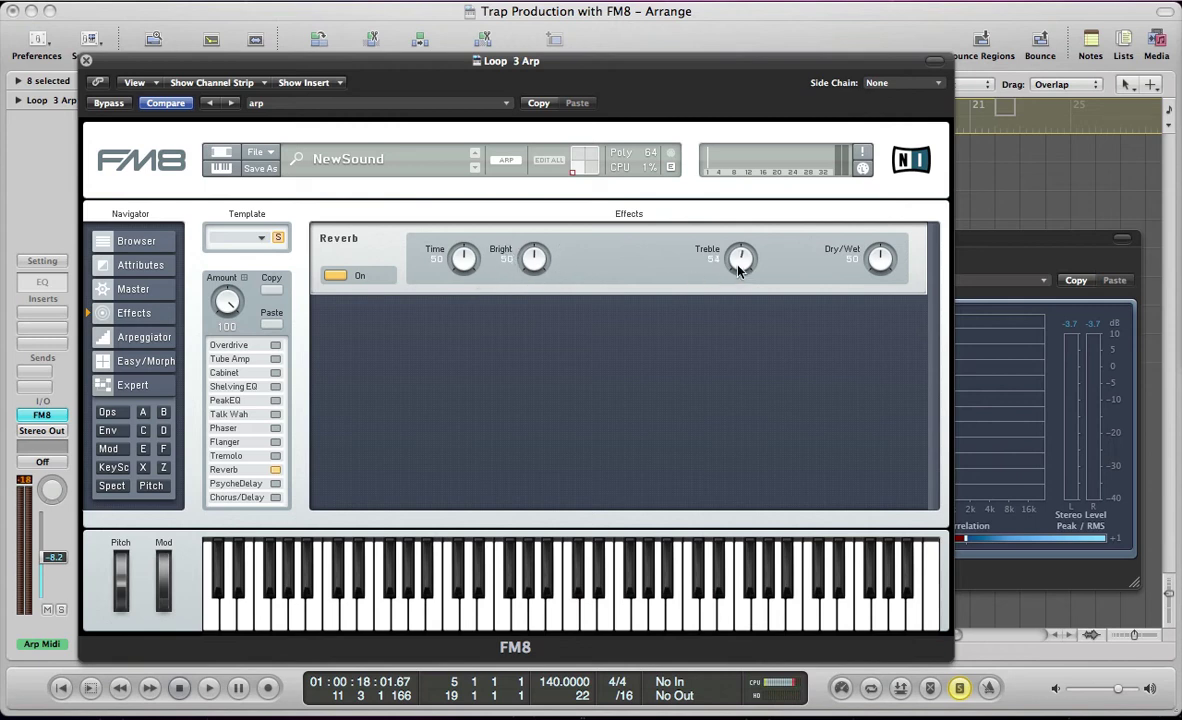
drag(739, 267, 740, 264)
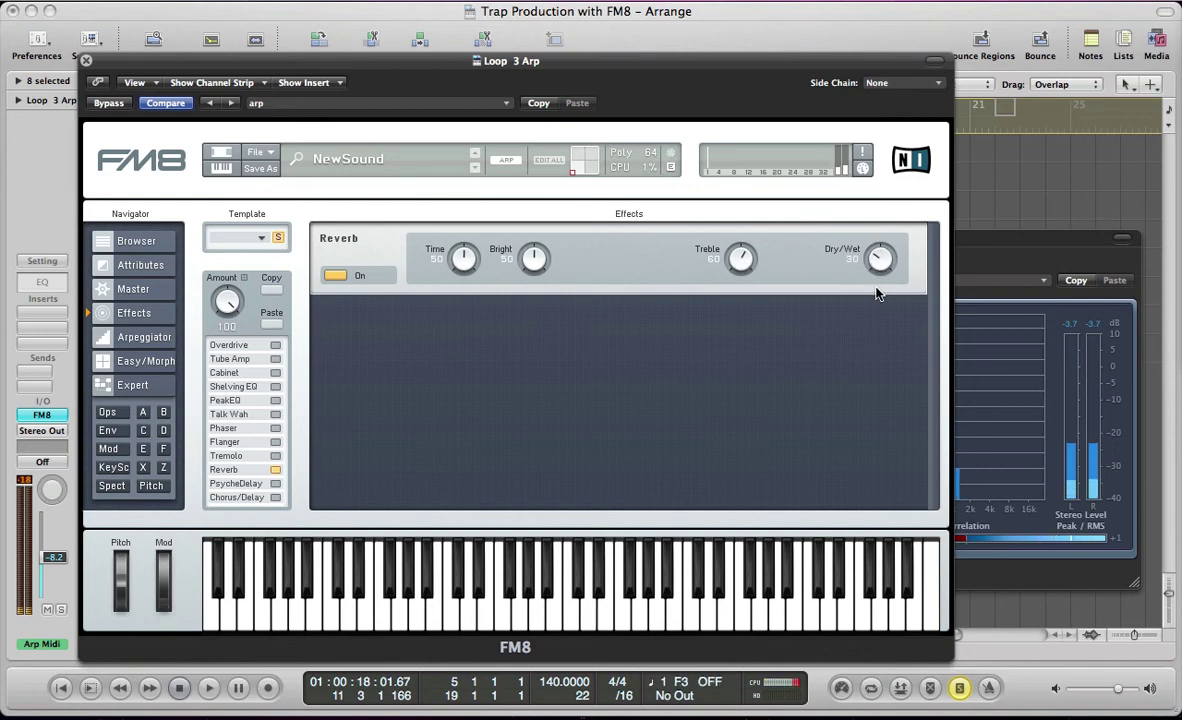
Review the arp's master and operator settings, close the instrument window and play the full arrangement from the start without solo
click(134, 289)
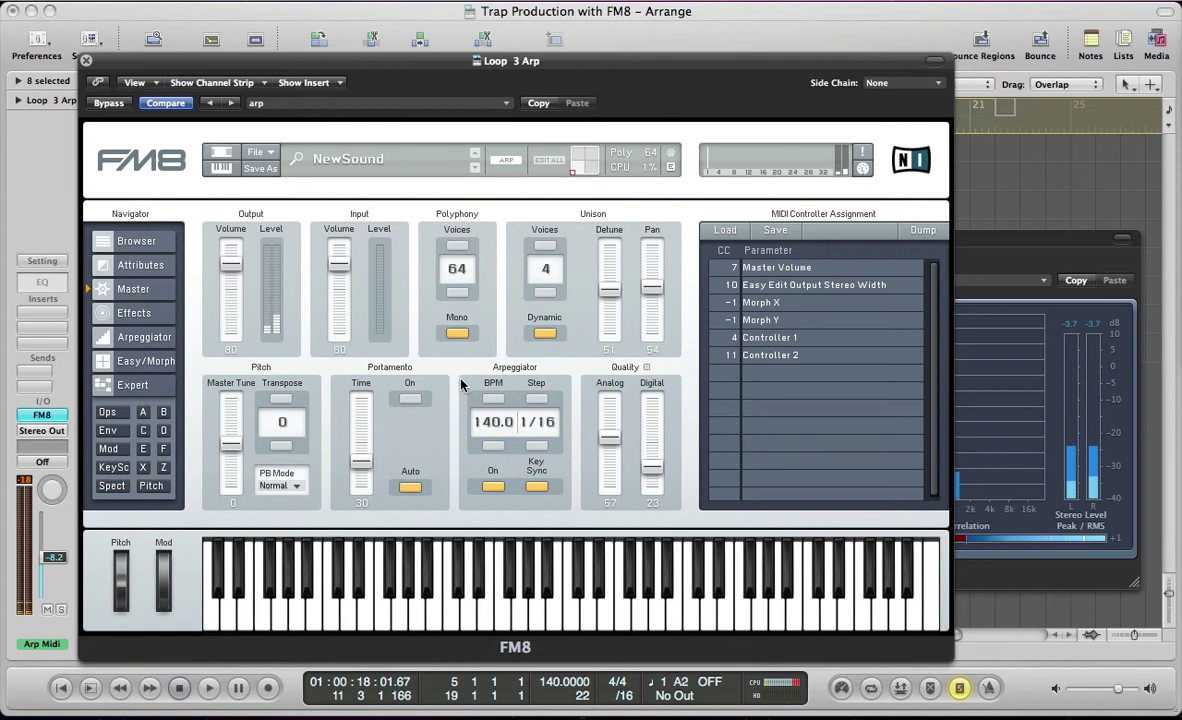
click(108, 413)
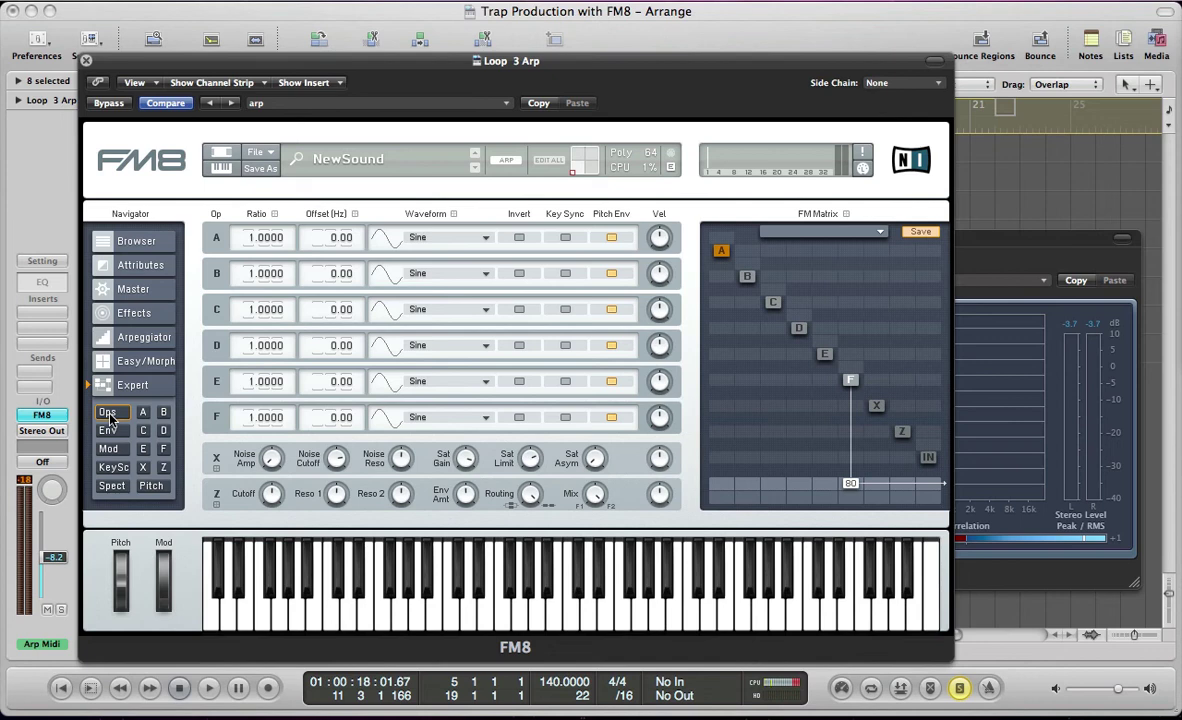
key(super+w)
click(336, 360)
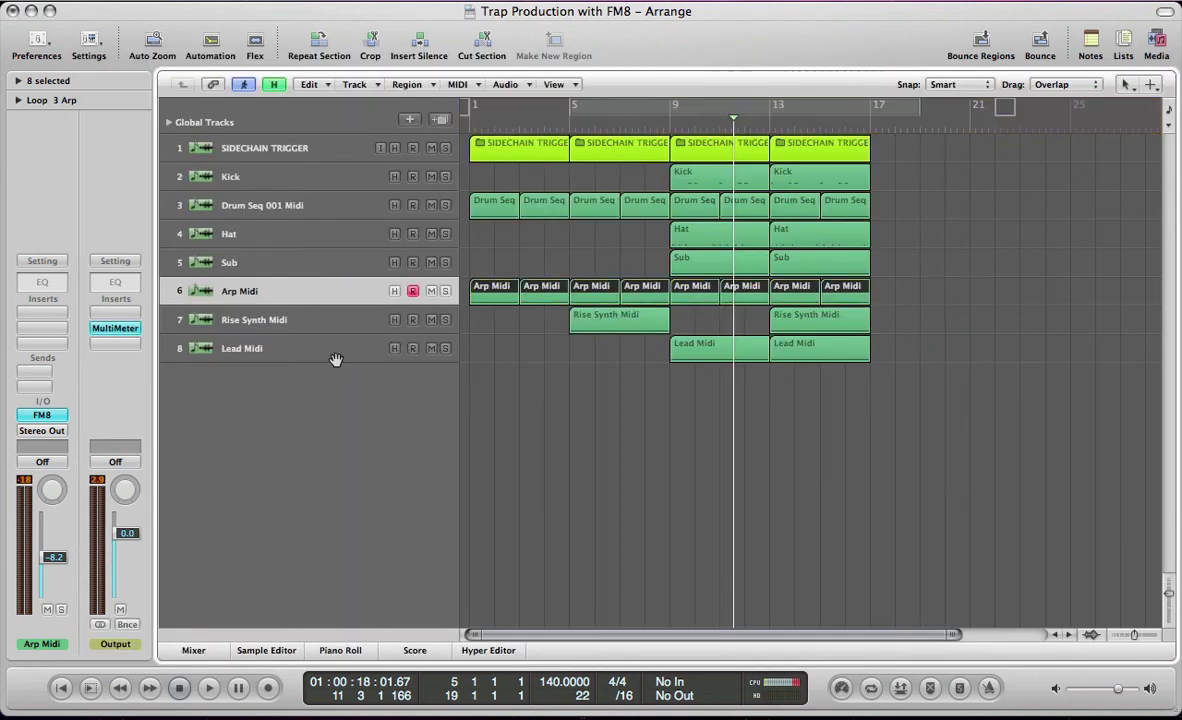
key(Return)
key(space)
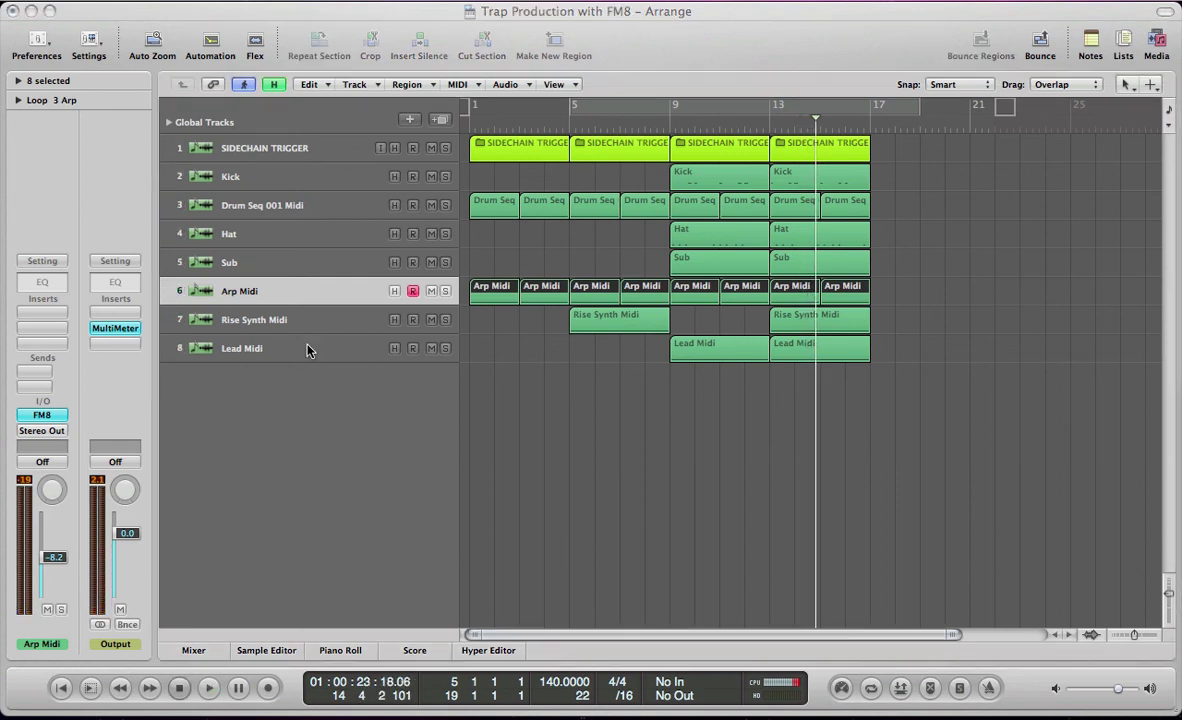
Open the Arp Midi track's instrument, try the arpeggiator note length at 100 and readjust it
click(240, 291)
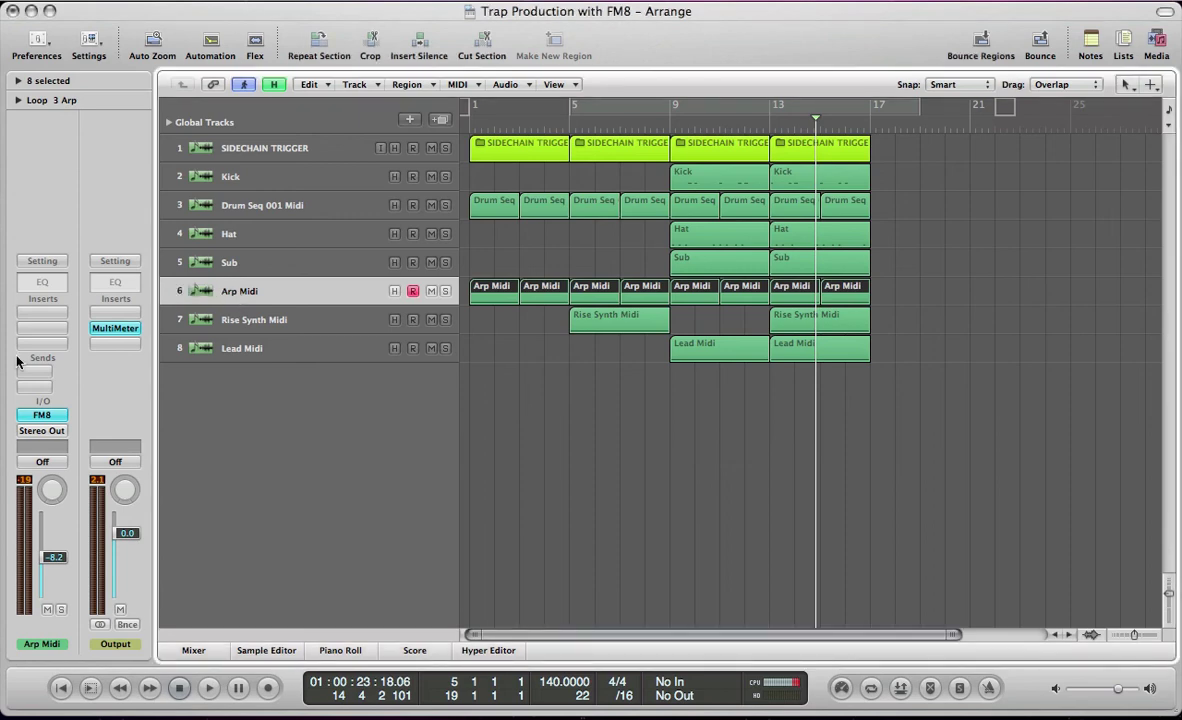
click(44, 418)
click(145, 337)
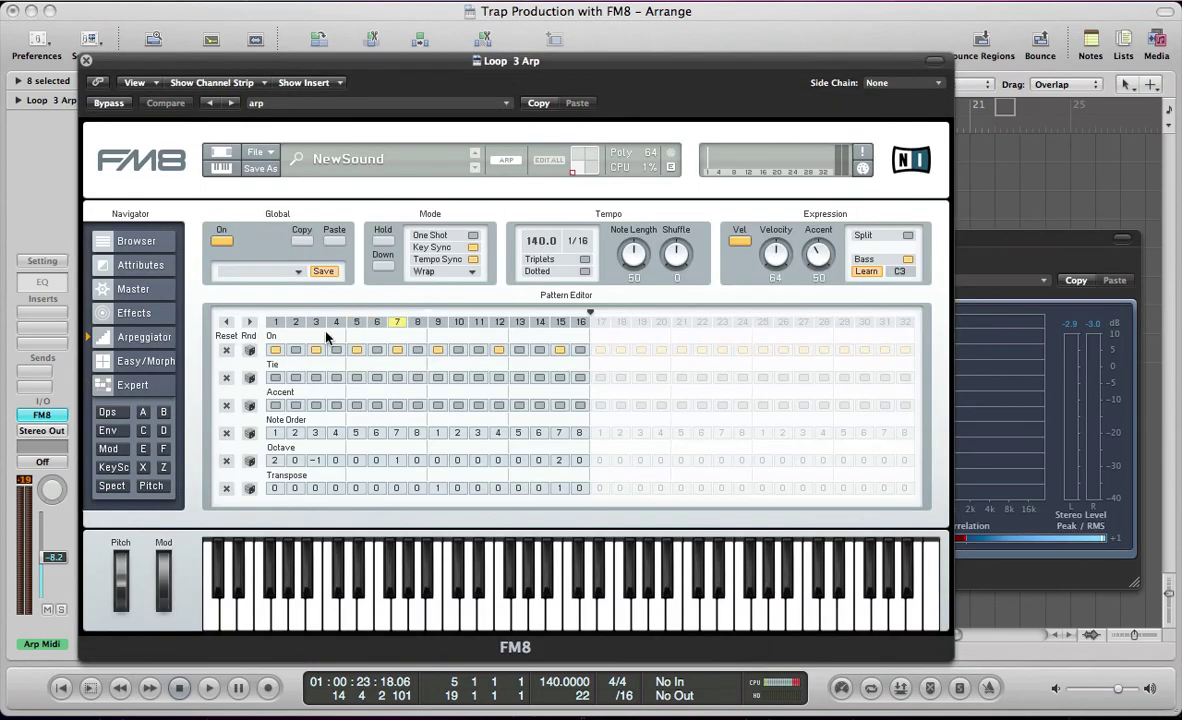
drag(626, 256, 617, 180)
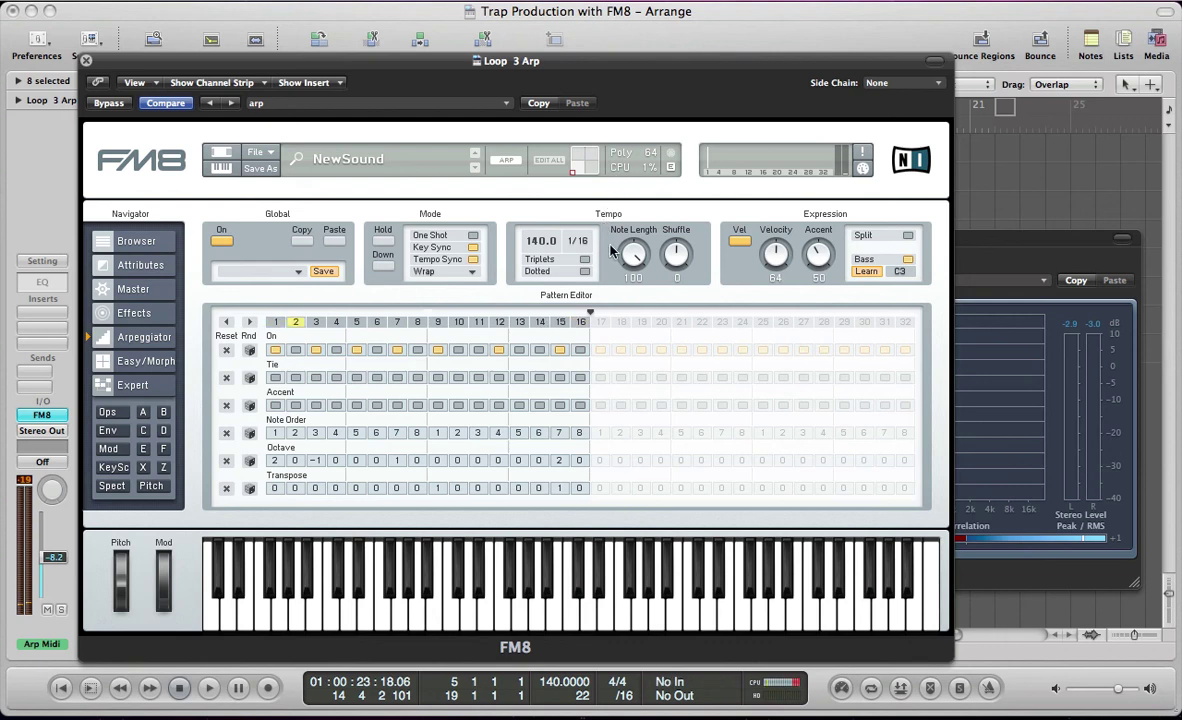
drag(633, 252, 592, 220)
Close the instrument window and play the full arrangement from the start to hear the revised arp
key(super+w)
key(Return)
key(space)
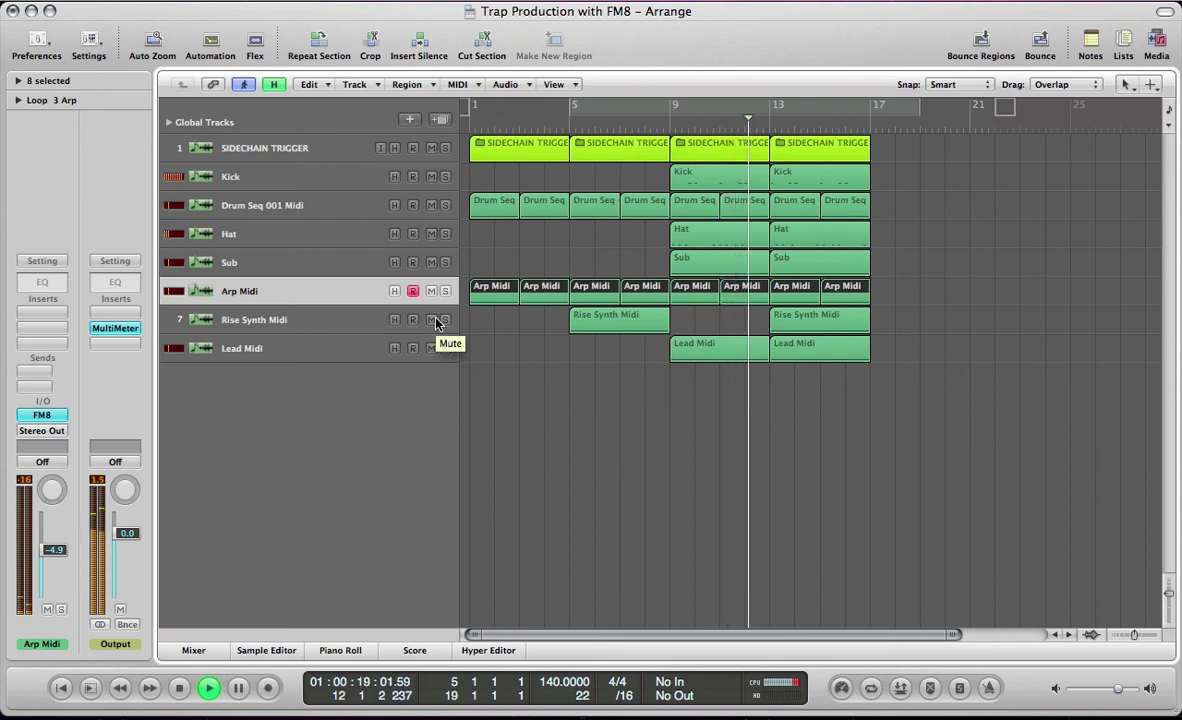
Audition the Rise Synth Midi and Lead Midi tracks in turn, keeping Lead Midi selected and clearing the region selection
click(333, 315)
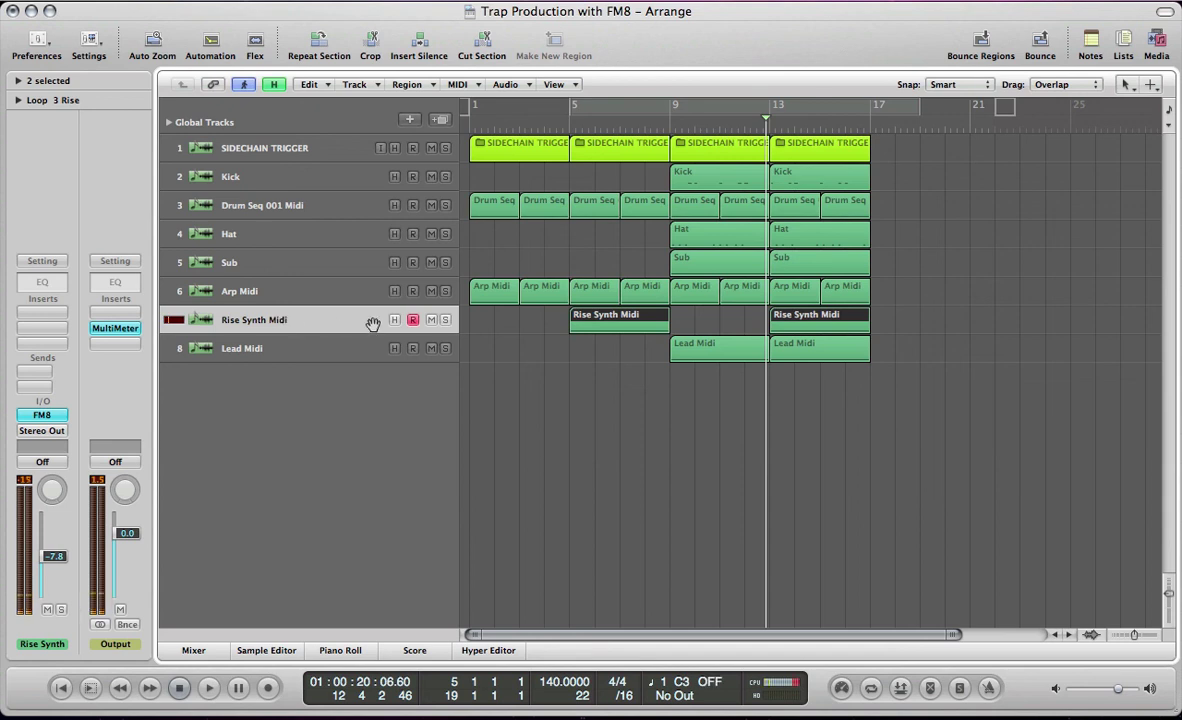
click(249, 348)
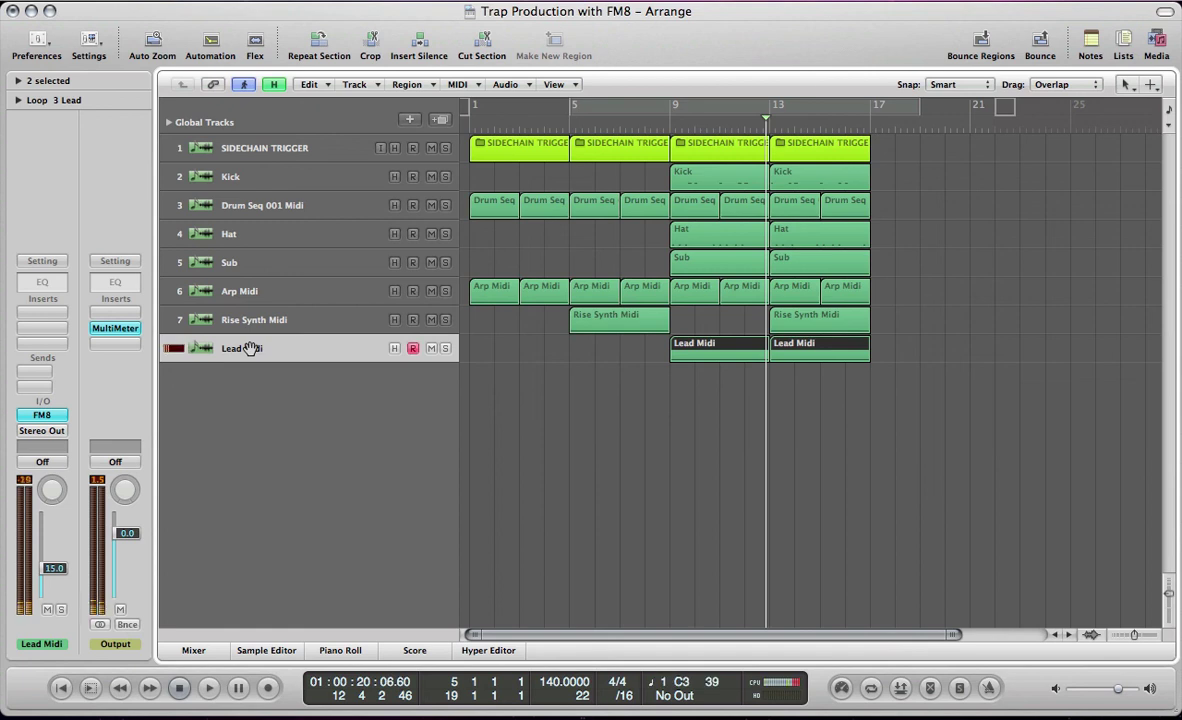
click(617, 380)
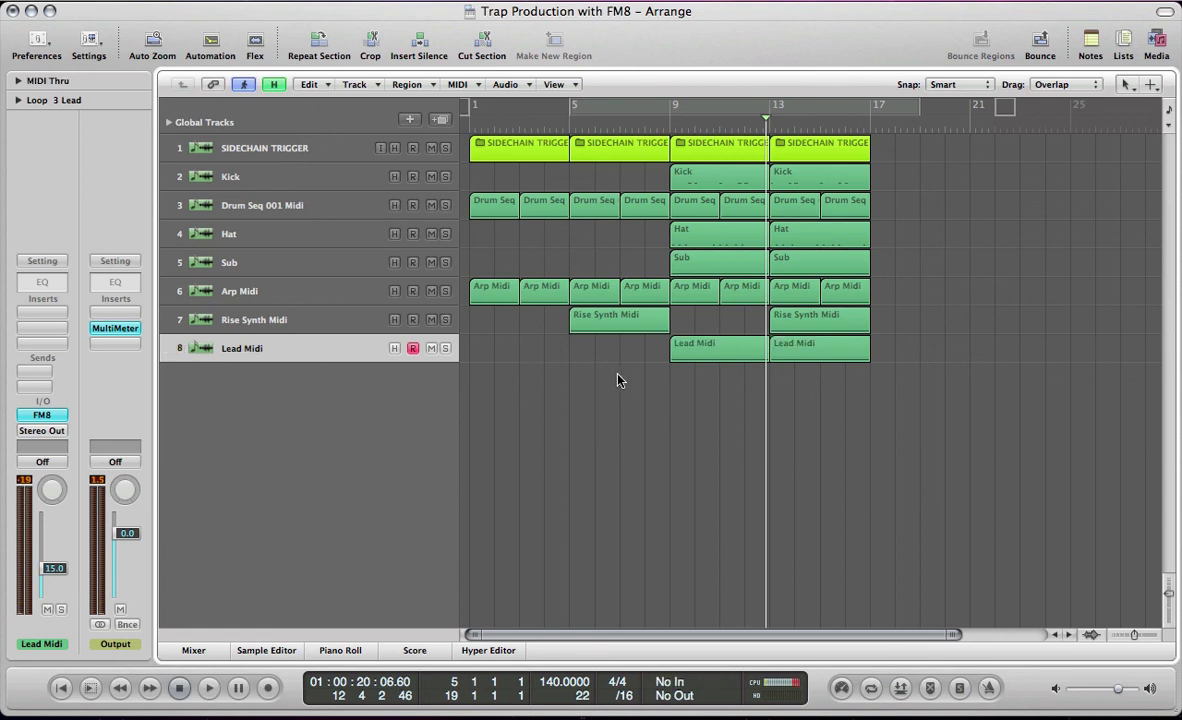